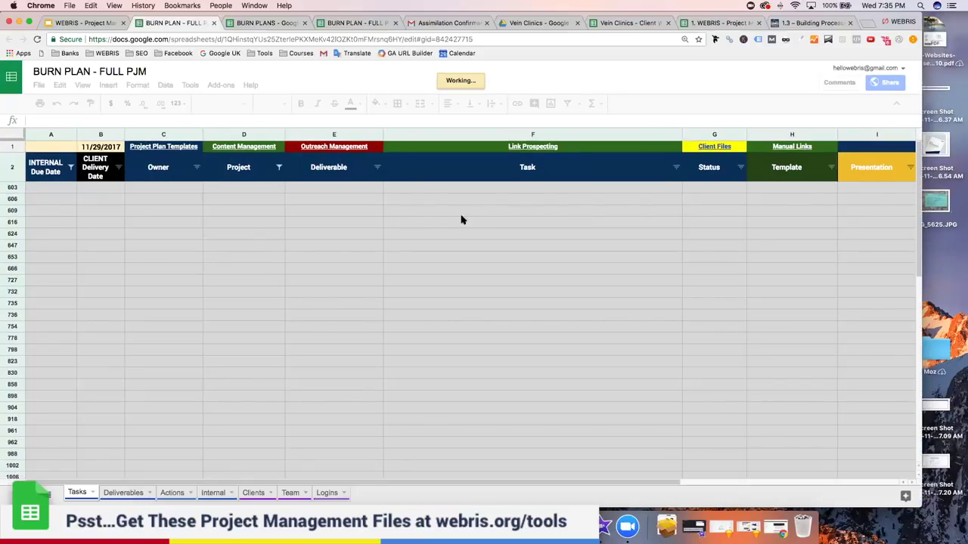
{"action": "left_click", "coordinate": [268, 23]}
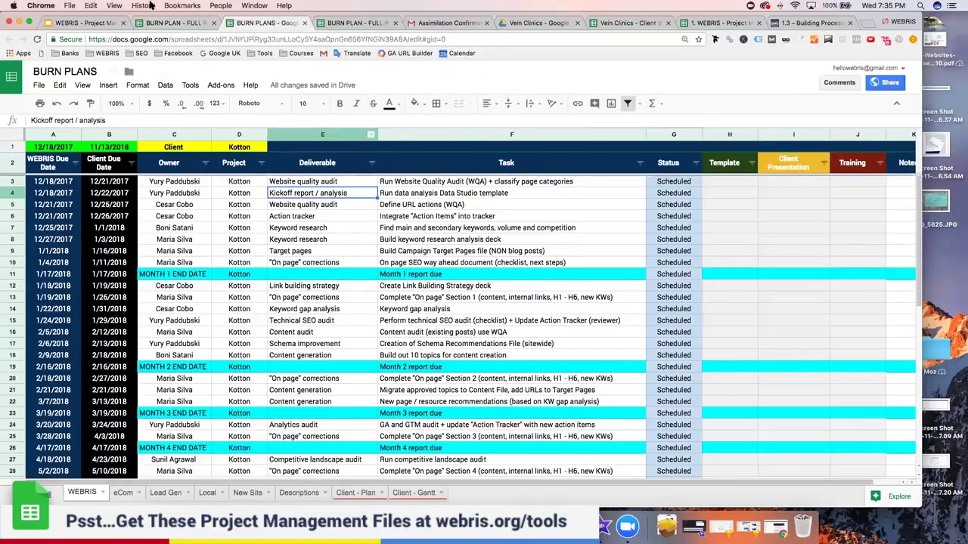
{"action": "left_click", "coordinate": [173, 25]}
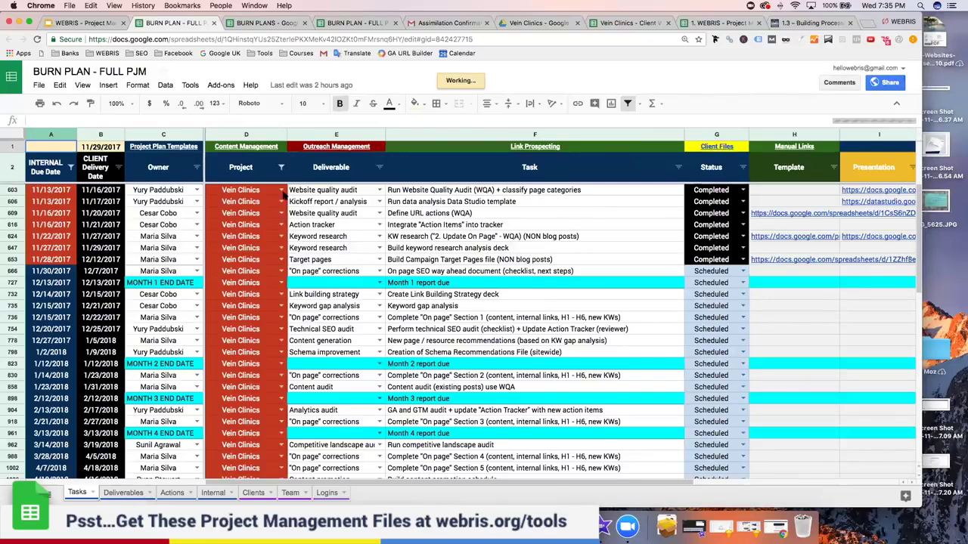
{"action": "left_click", "coordinate": [292, 213]}
{"action": "left_click", "coordinate": [481, 216]}
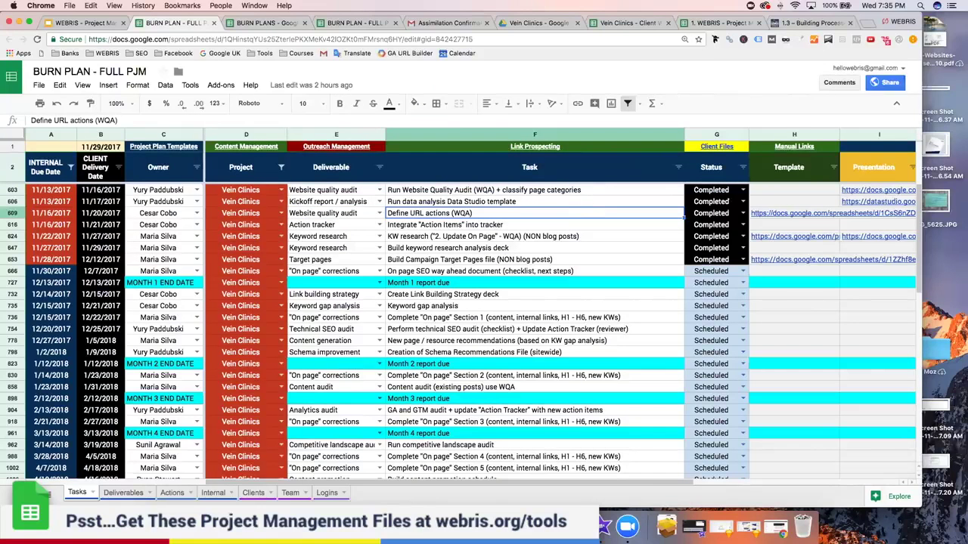
{"action": "left_click", "coordinate": [743, 190]}
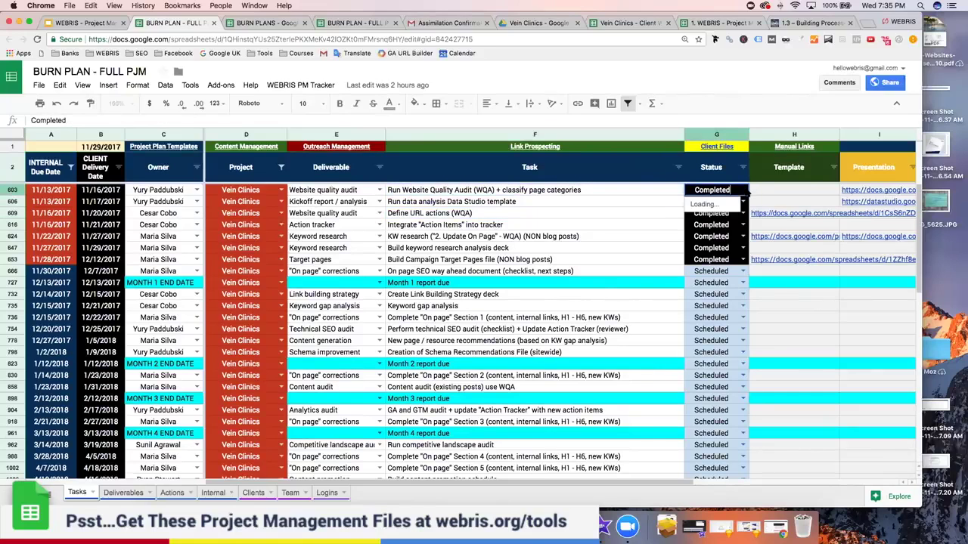
{"action": "left_click", "coordinate": [579, 238]}
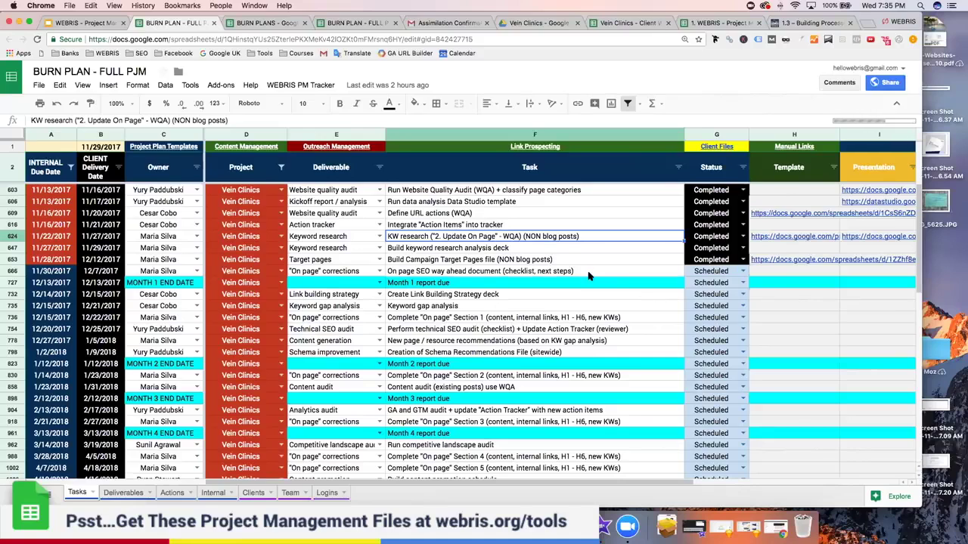
Set the status of the Vein Clinics task "On page SEO way ahead document (checklist, next steps)" to Review Needed.
{"action": "left_click", "coordinate": [451, 271]}
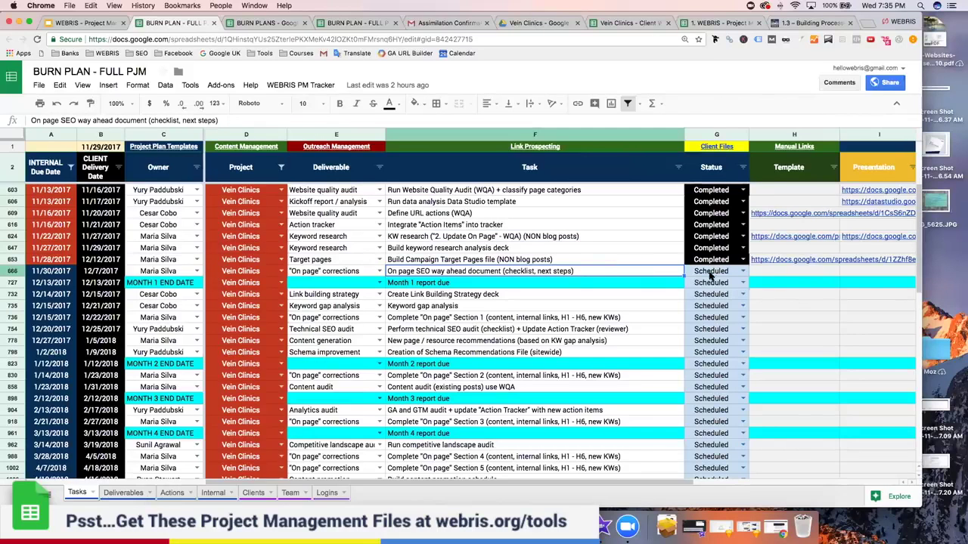
{"action": "left_click", "coordinate": [742, 274]}
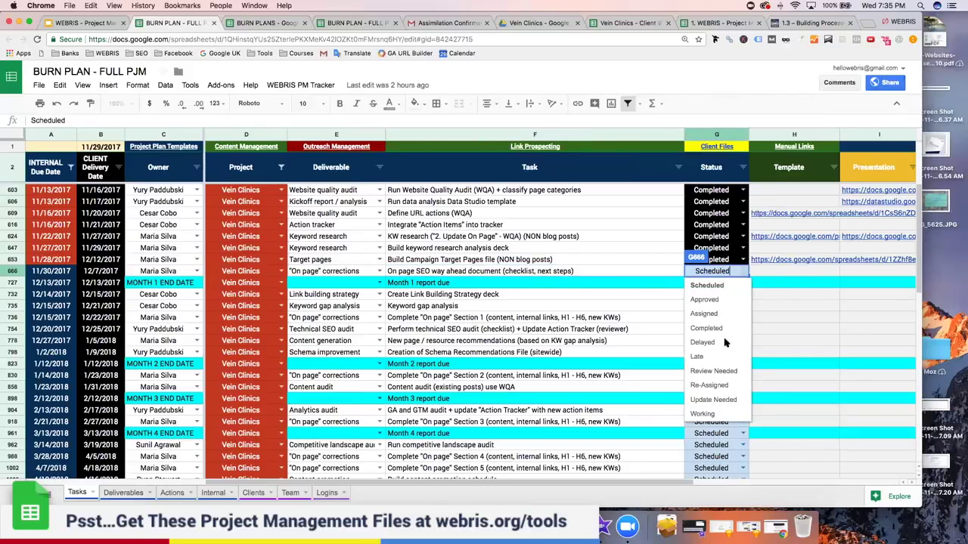
{"action": "left_click", "coordinate": [724, 374]}
Check the "On page" corrections entry in the Deliverables sheet, including its status and Sheets file link.
{"action": "left_click", "coordinate": [113, 494]}
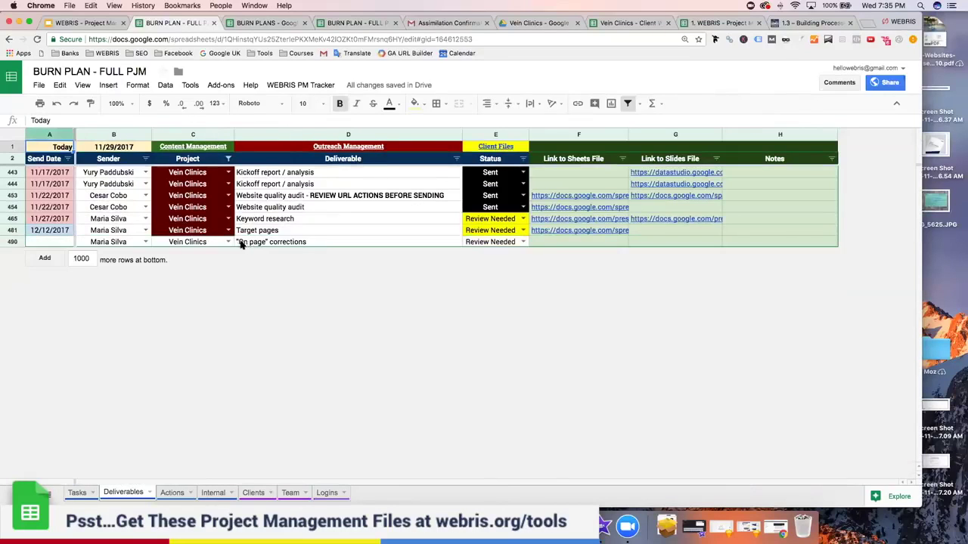
{"action": "left_click", "coordinate": [459, 239]}
{"action": "left_click", "coordinate": [482, 242]}
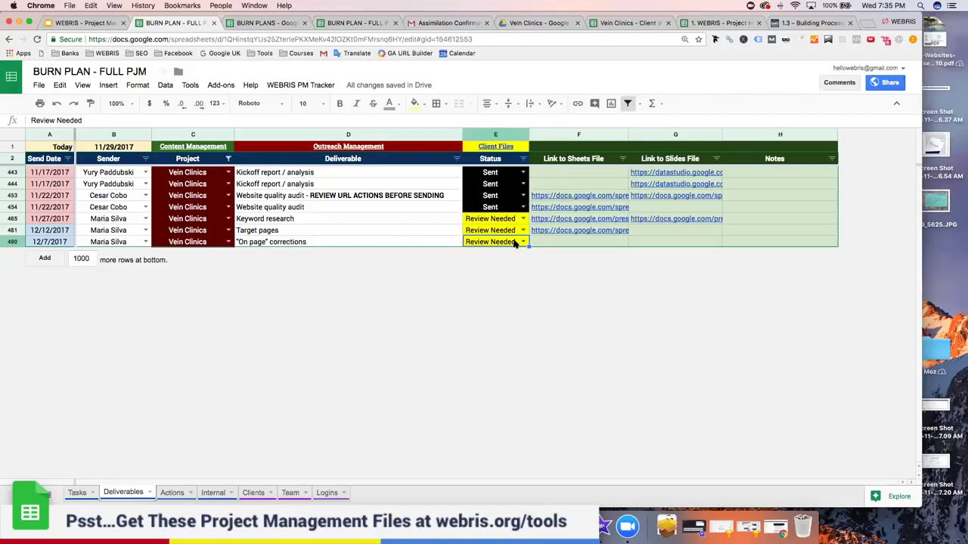
{"action": "left_click", "coordinate": [557, 241]}
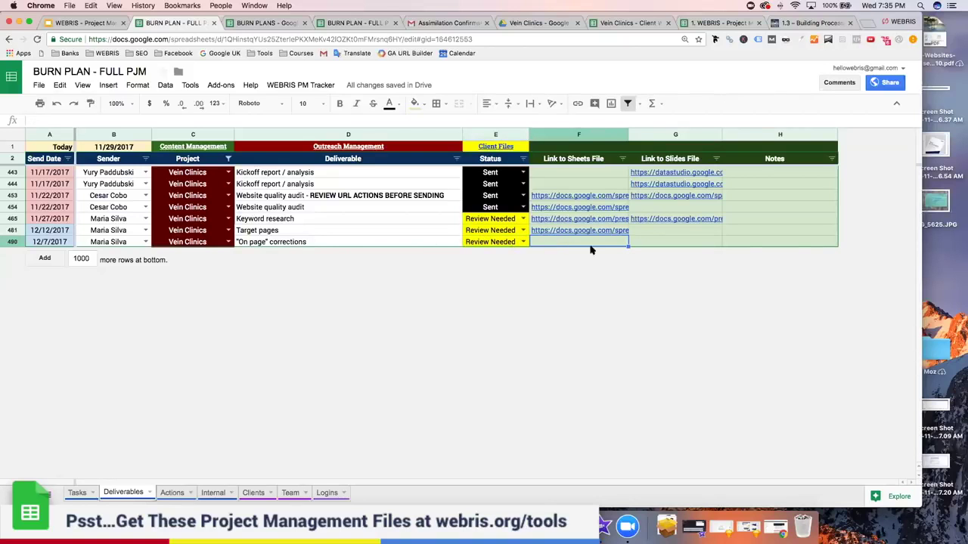
Show all projects in the Tasks sheet and filter out tasks whose status is Completed.
{"action": "left_click", "coordinate": [81, 493]}
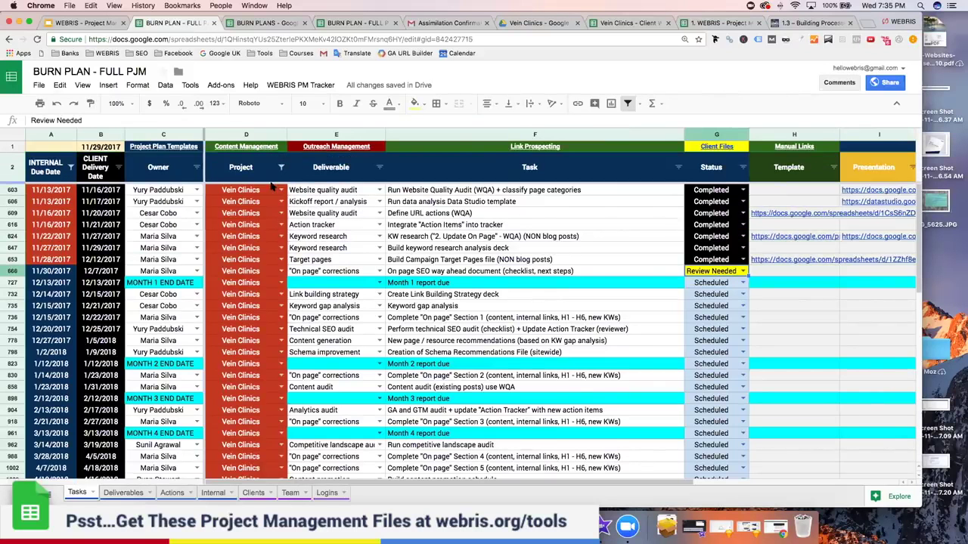
{"action": "left_click", "coordinate": [281, 167]}
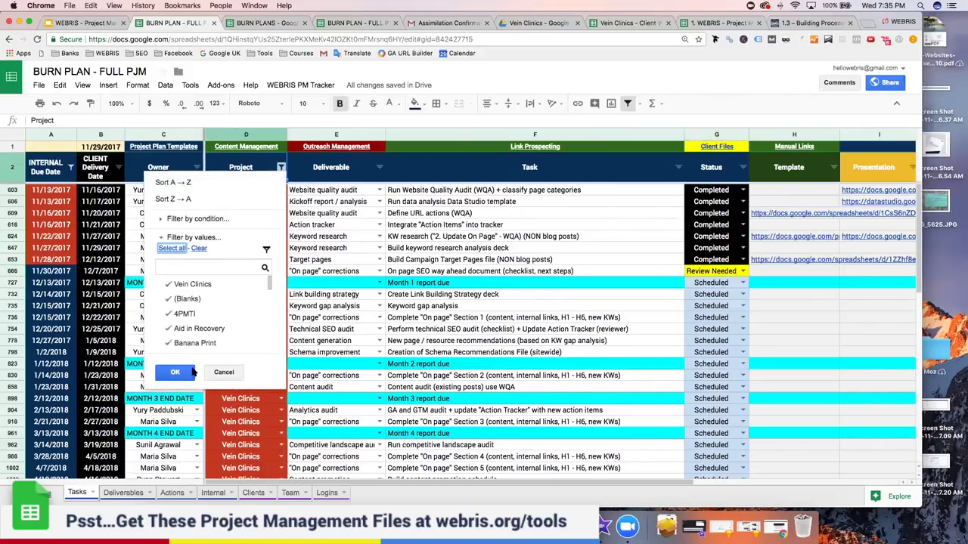
{"action": "left_click", "coordinate": [741, 167]}
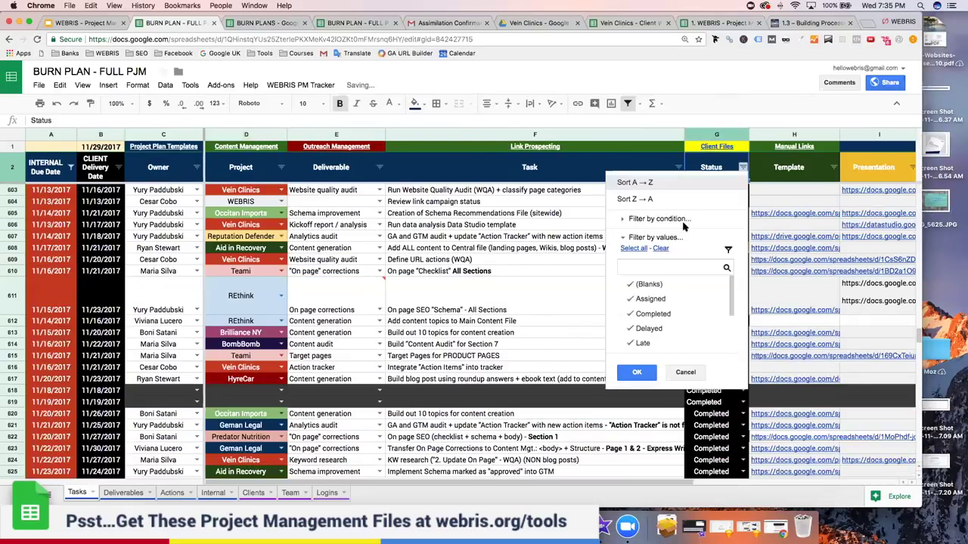
{"action": "left_click", "coordinate": [653, 314]}
{"action": "left_click", "coordinate": [637, 374]}
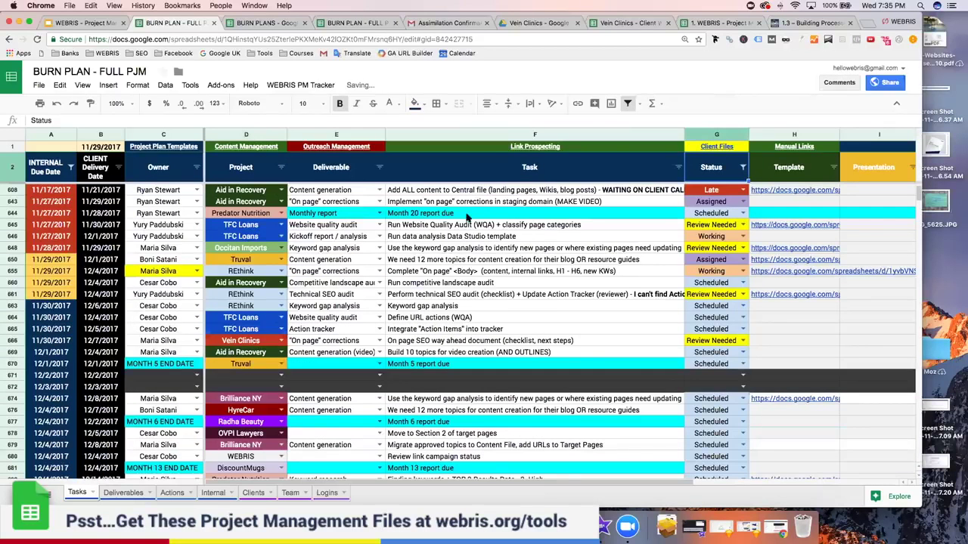
Filter the Project column of the Tasks sheet to show only Vein Clinics.
{"action": "scroll", "coordinate": [466, 217], "scroll_direction": "up", "scroll_amount": 1}
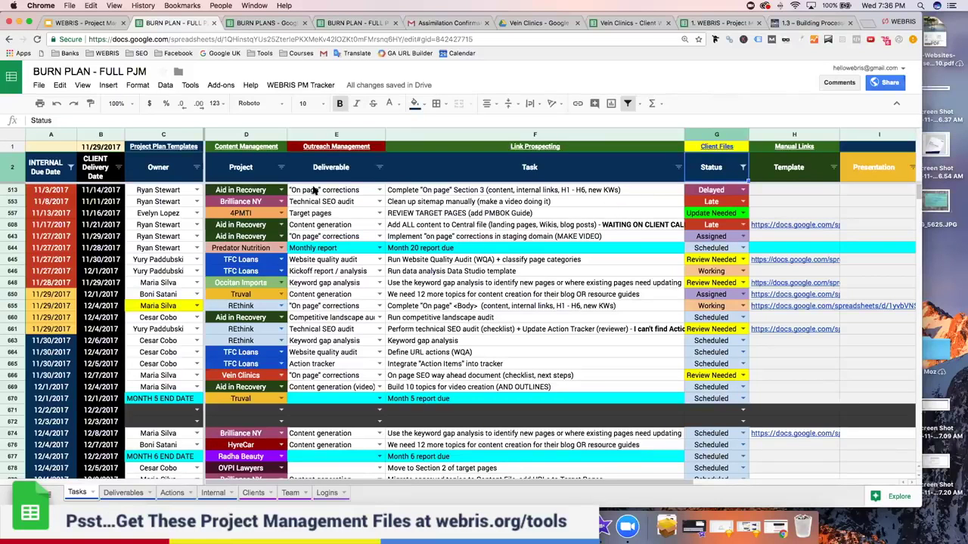
{"action": "left_click", "coordinate": [280, 167]}
{"action": "left_click", "coordinate": [198, 248]}
{"action": "left_click", "coordinate": [241, 269]}
{"action": "type", "text": "vein"}
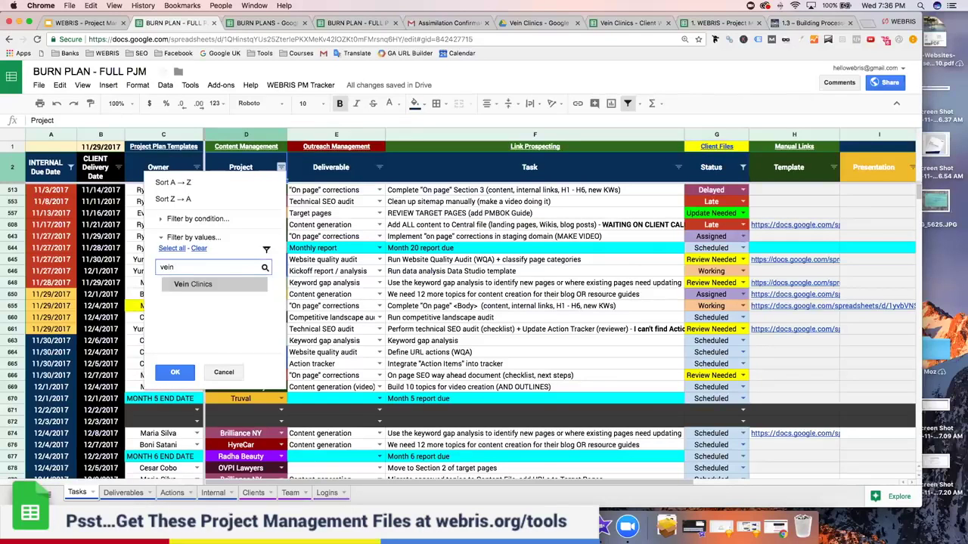
{"action": "left_click", "coordinate": [244, 282]}
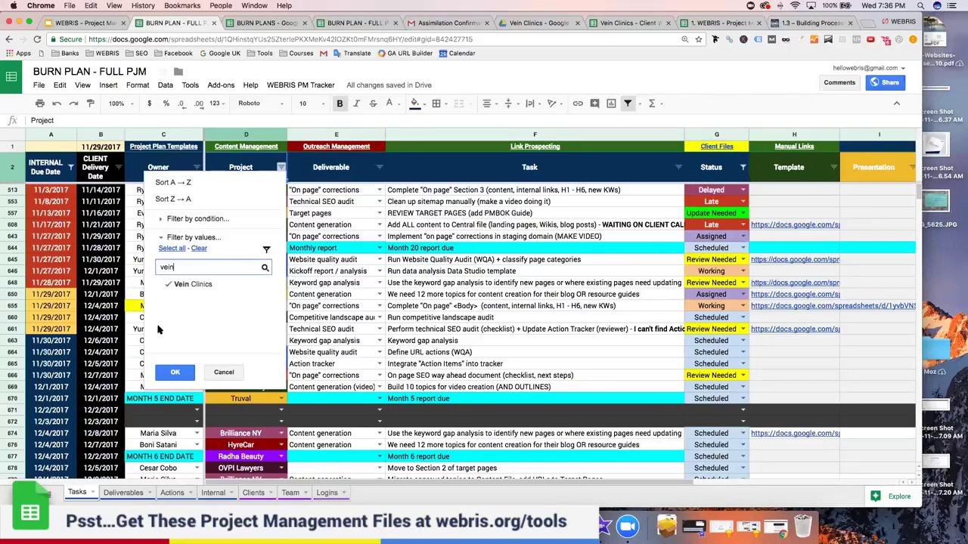
{"action": "left_click", "coordinate": [175, 374]}
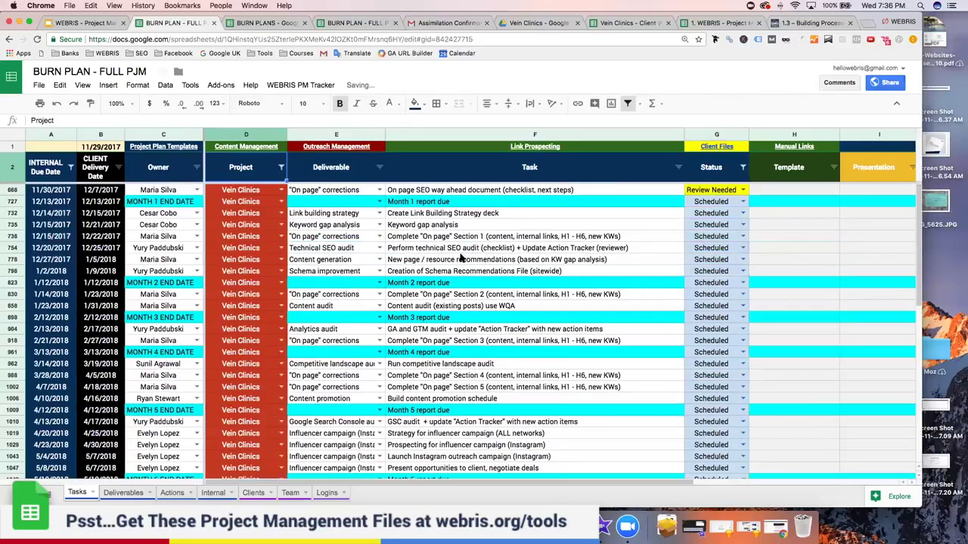
{"action": "left_click", "coordinate": [744, 202]}
{"action": "left_click", "coordinate": [470, 262]}
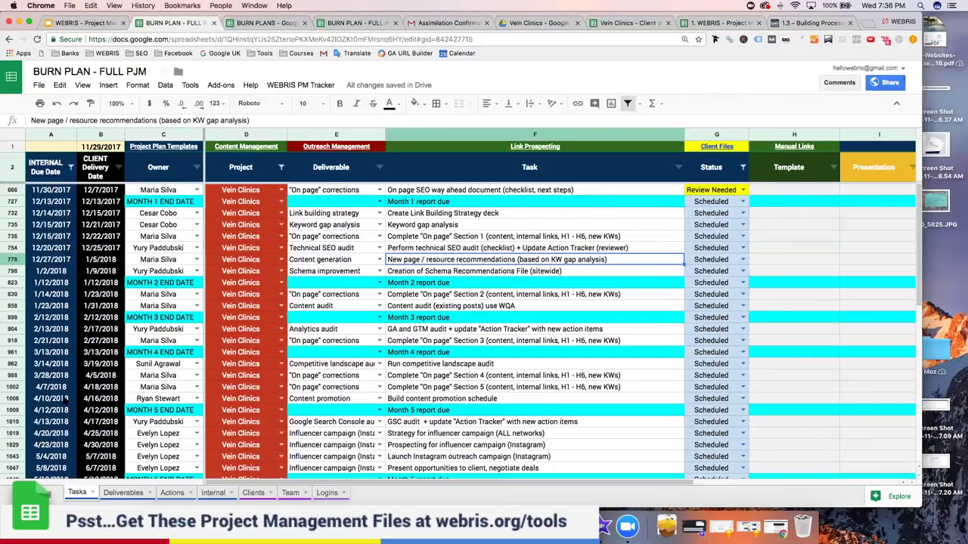
{"action": "left_click", "coordinate": [125, 493]}
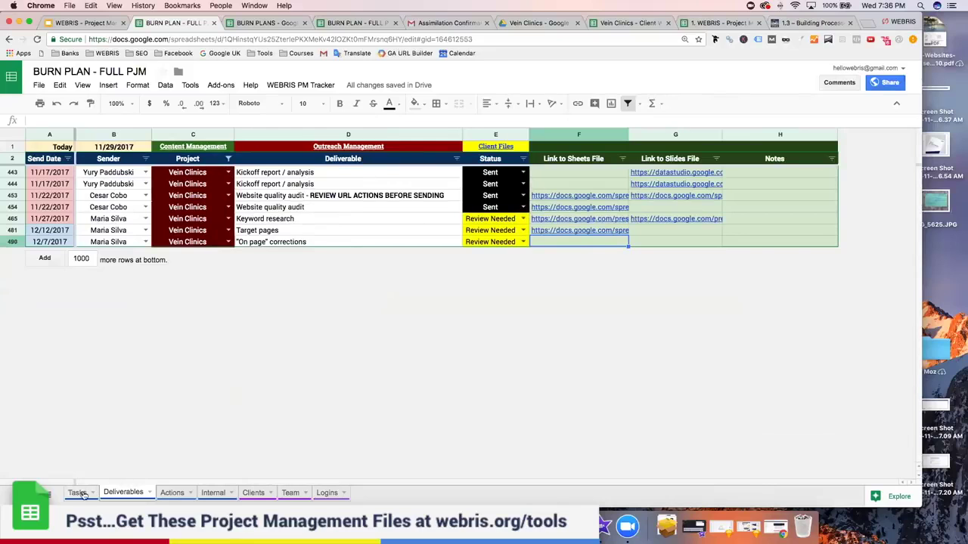
{"action": "key", "text": "alt+Up"}
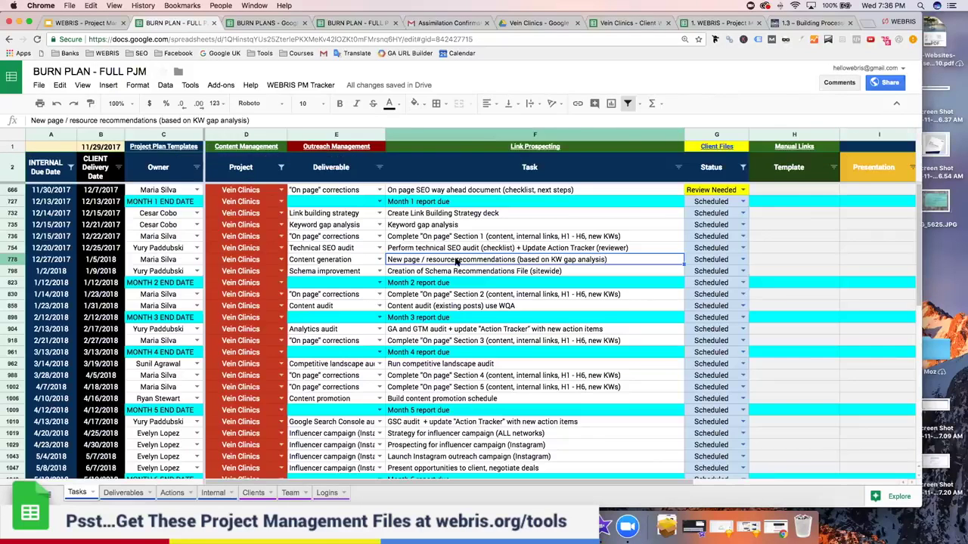
Set the status of the "Create Link Building Strategy deck" task to Review Needed and check the Deliverables sheet for its entry.
{"action": "left_click", "coordinate": [569, 215]}
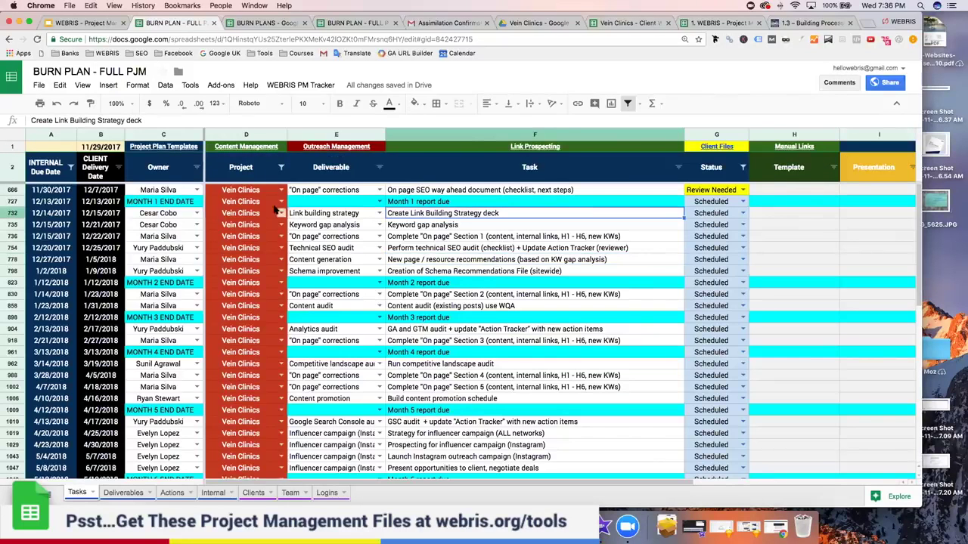
{"action": "left_click", "coordinate": [742, 215]}
{"action": "left_click", "coordinate": [714, 321]}
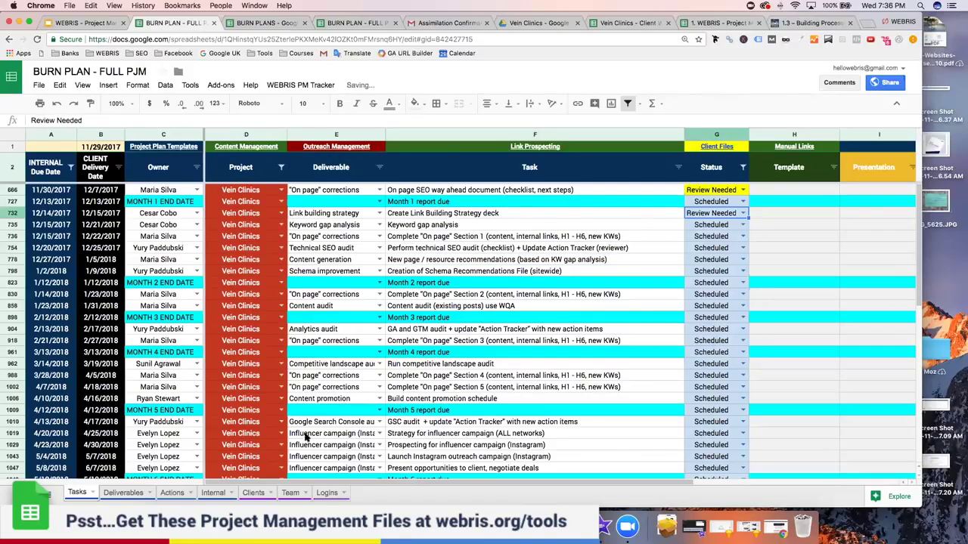
{"action": "left_click", "coordinate": [124, 492]}
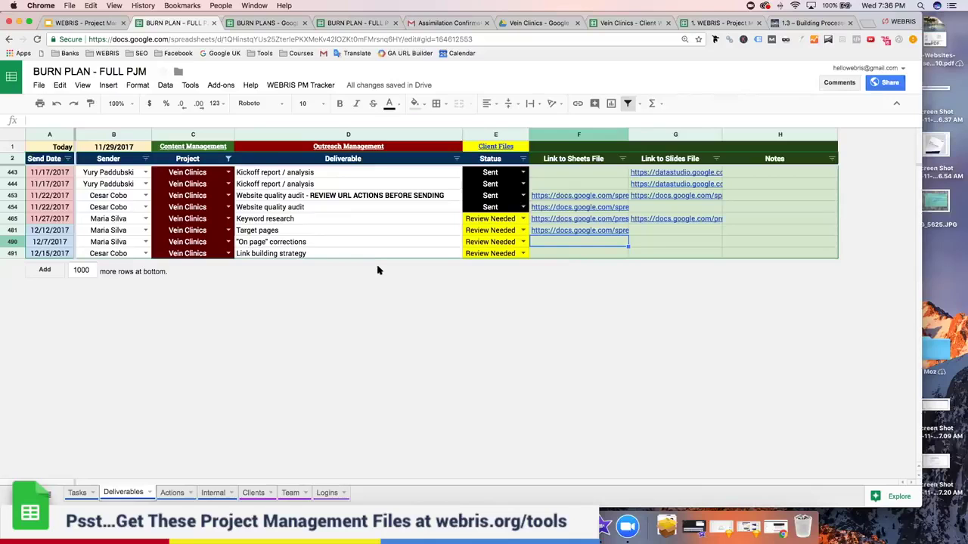
Examine the Vein Clinics entries in the Actions sheet, including the Canonicalize row's bucket, item and recommended action.
{"action": "left_click", "coordinate": [171, 492]}
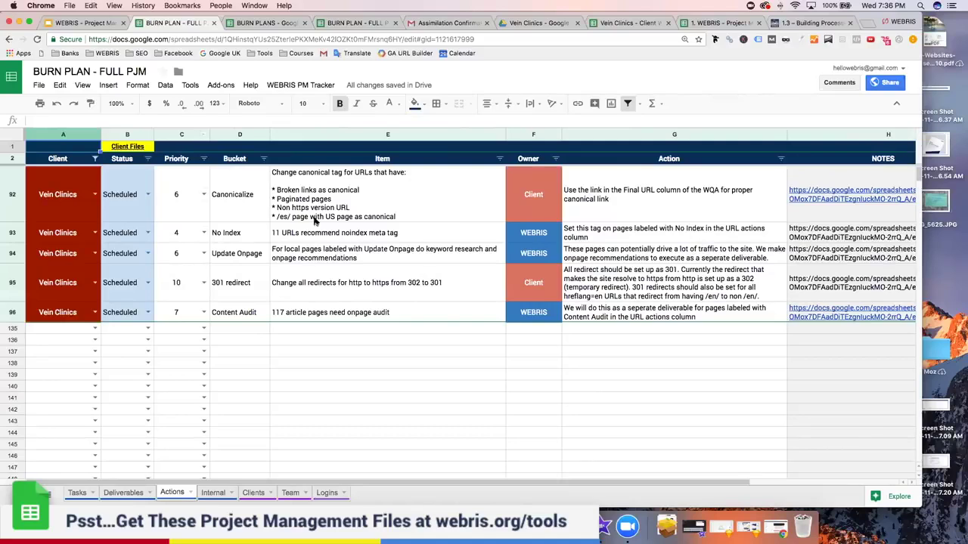
{"action": "left_click_drag", "start_coordinate": [314, 220], "coordinate": [315, 309]}
{"action": "left_click", "coordinate": [315, 308]}
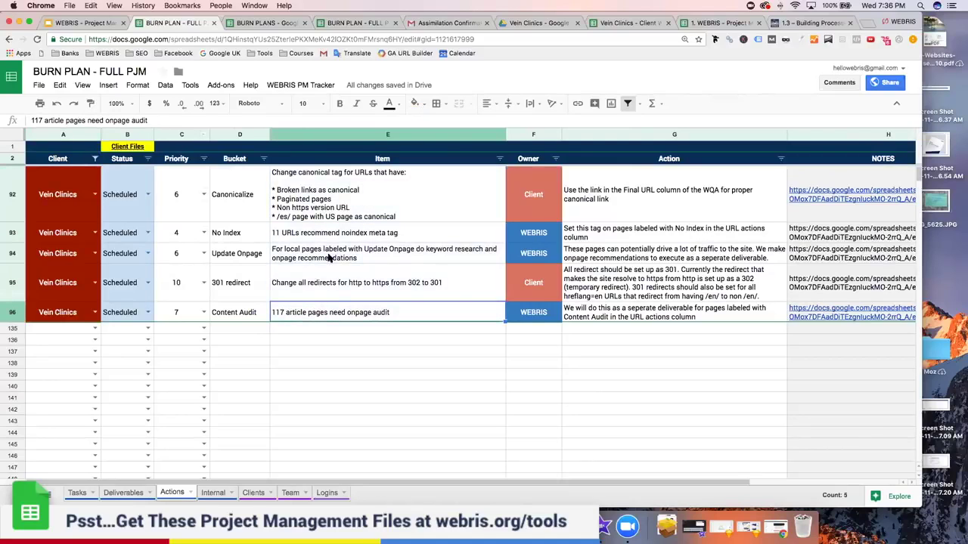
{"action": "left_click", "coordinate": [240, 197]}
{"action": "left_click_drag", "start_coordinate": [303, 193], "coordinate": [237, 188]}
{"action": "left_click", "coordinate": [240, 190]}
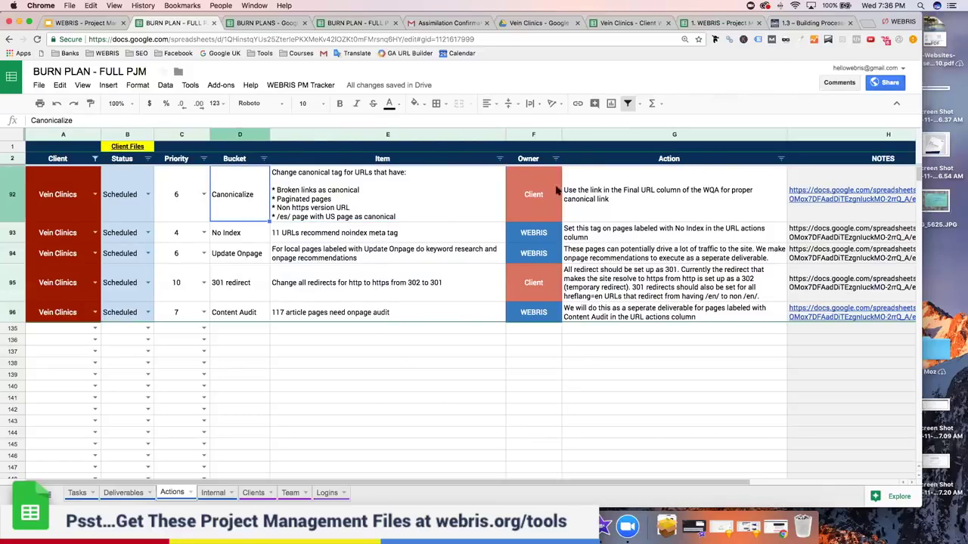
{"action": "left_click", "coordinate": [619, 193]}
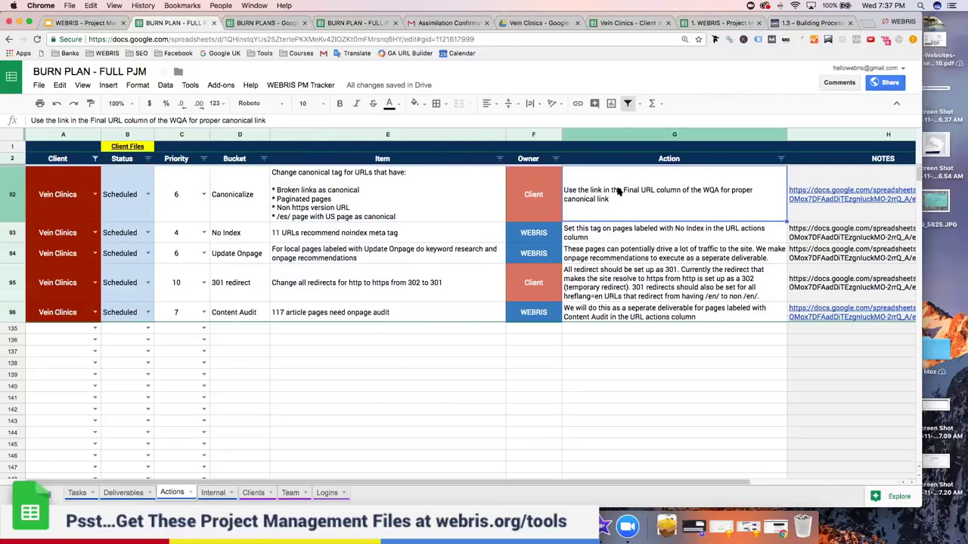
Separate the Vein Clinics - Client Workbook into its own browser window in front of the project tracker.
{"action": "left_click_drag", "start_coordinate": [631, 23], "coordinate": [211, 25]}
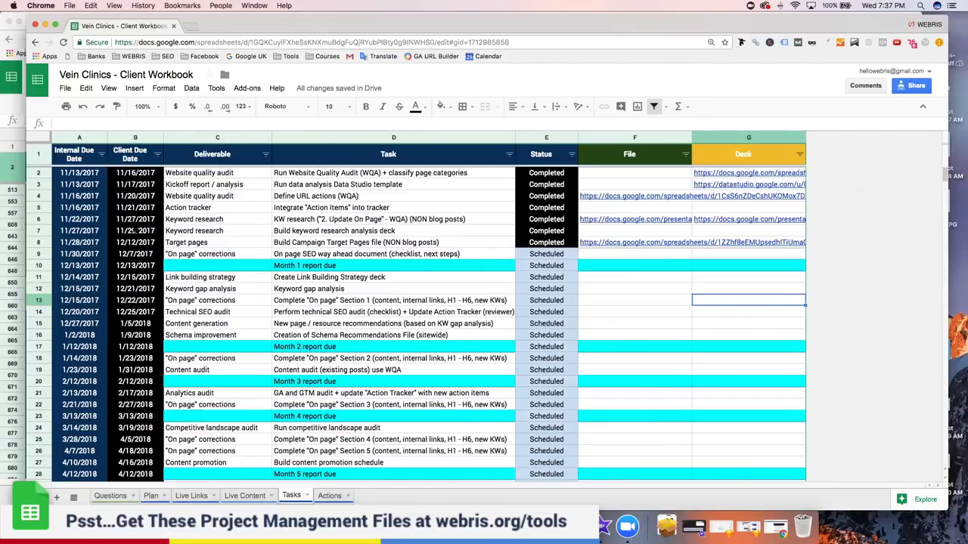
{"action": "key", "text": "super+grave"}
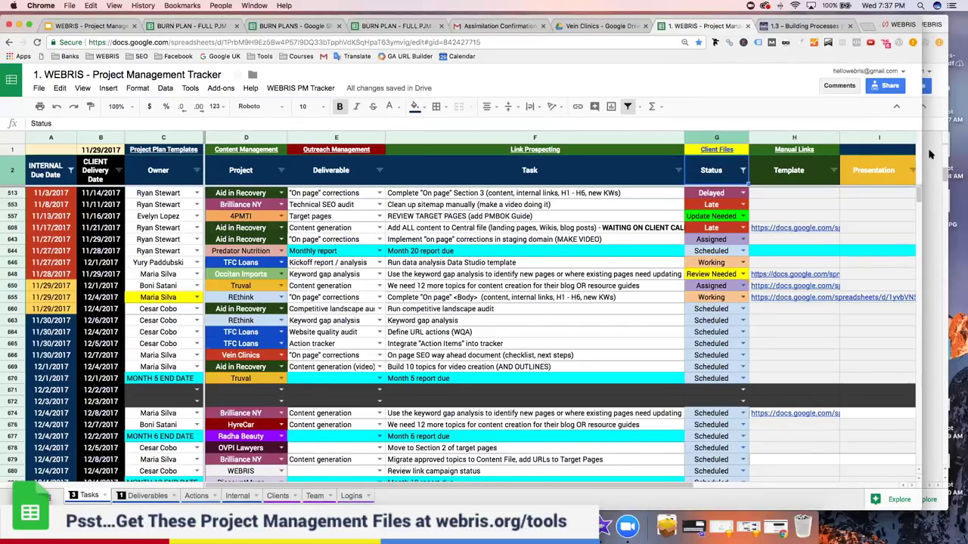
{"action": "key", "text": "super+grave"}
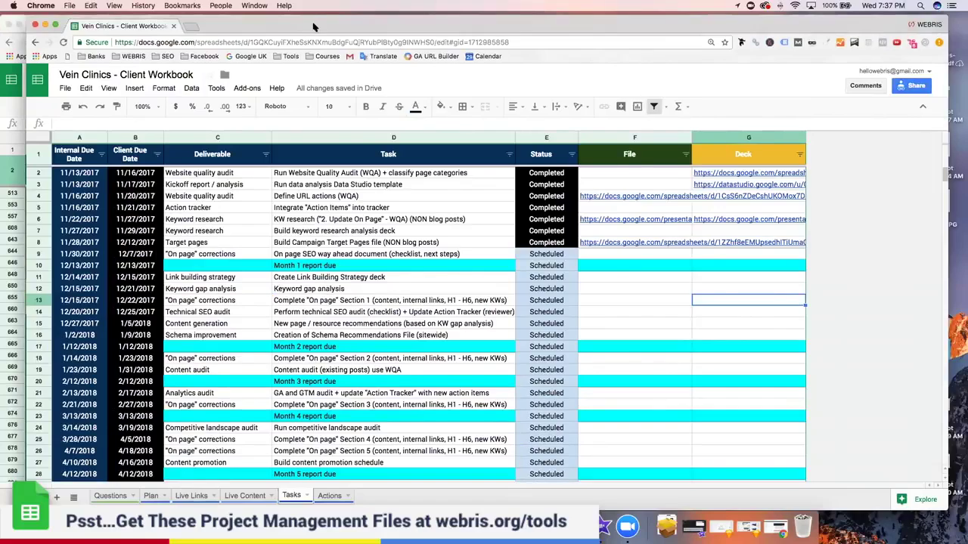
{"action": "left_click_drag", "start_coordinate": [313, 26], "coordinate": [326, 23]}
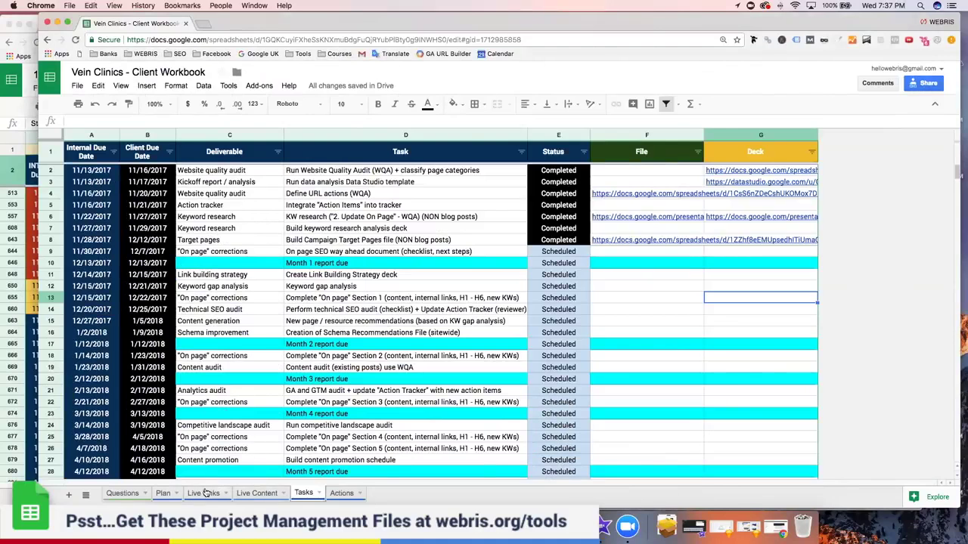
Examine the action items in the Actions sheet of the Vein Clinics client workbook.
{"action": "left_click", "coordinate": [353, 495]}
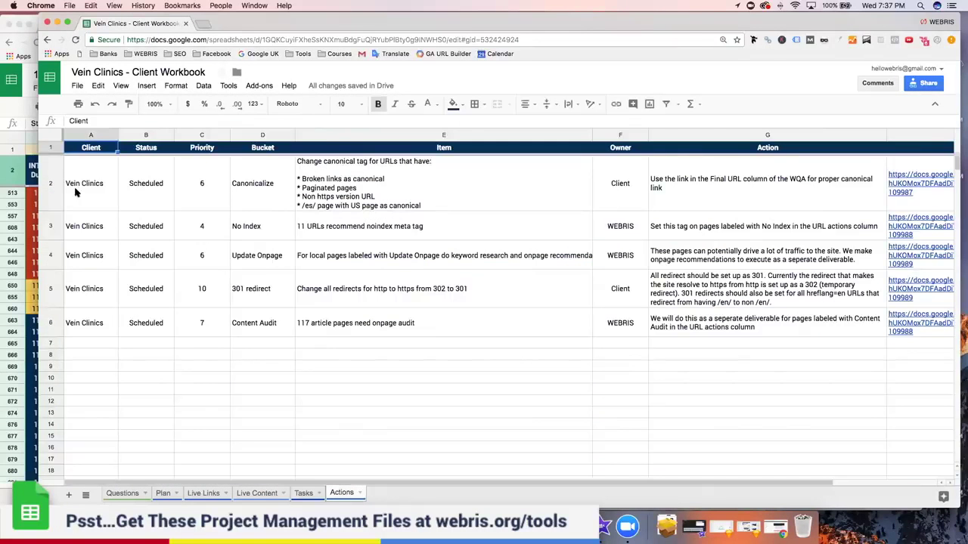
{"action": "left_click_drag", "start_coordinate": [378, 300], "coordinate": [356, 325]}
{"action": "left_click", "coordinate": [355, 322]}
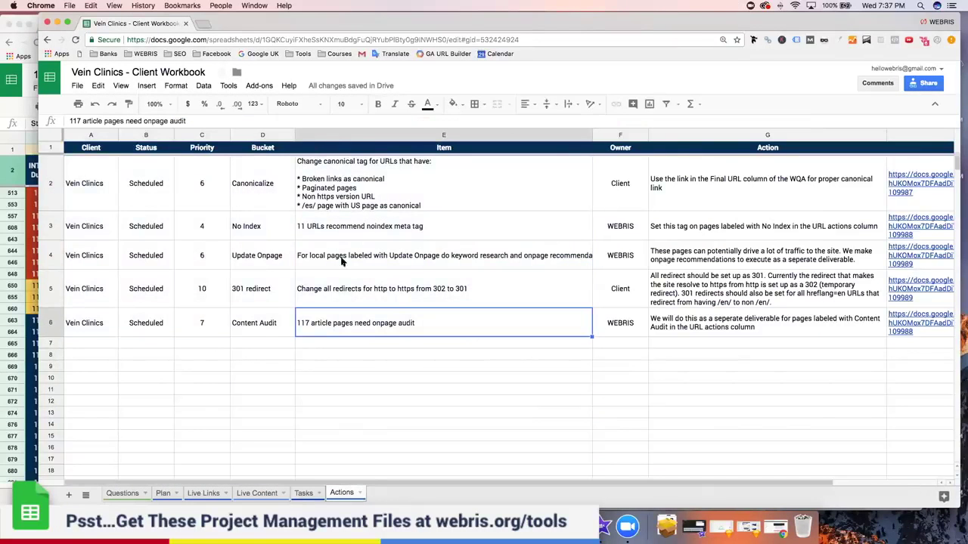
{"action": "left_click_drag", "start_coordinate": [363, 181], "coordinate": [363, 291]}
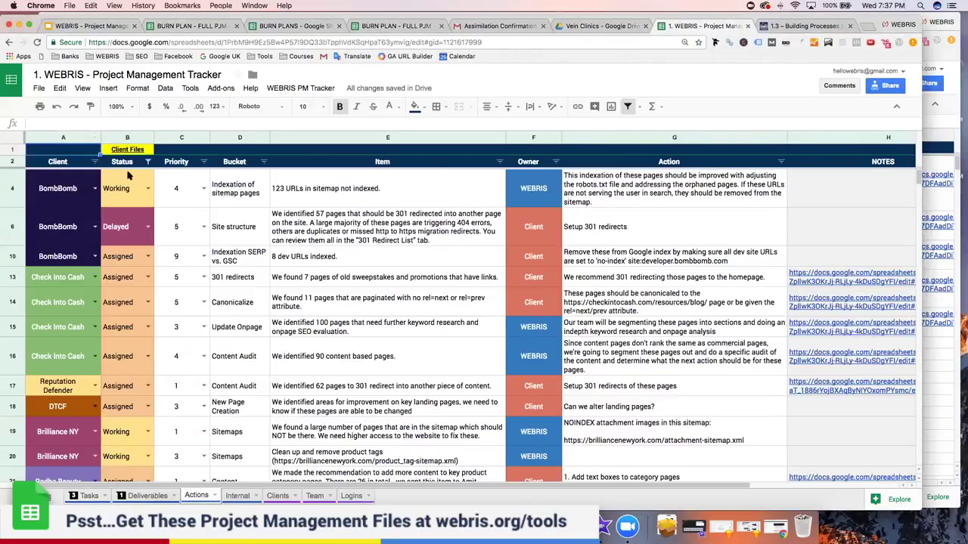
Filter the Client column of the tracker's Actions sheet to show only Vein Clinics.
{"action": "left_click", "coordinate": [95, 162]}
{"action": "left_click", "coordinate": [145, 243]}
{"action": "left_click", "coordinate": [144, 262]}
{"action": "type", "text": "vein"}
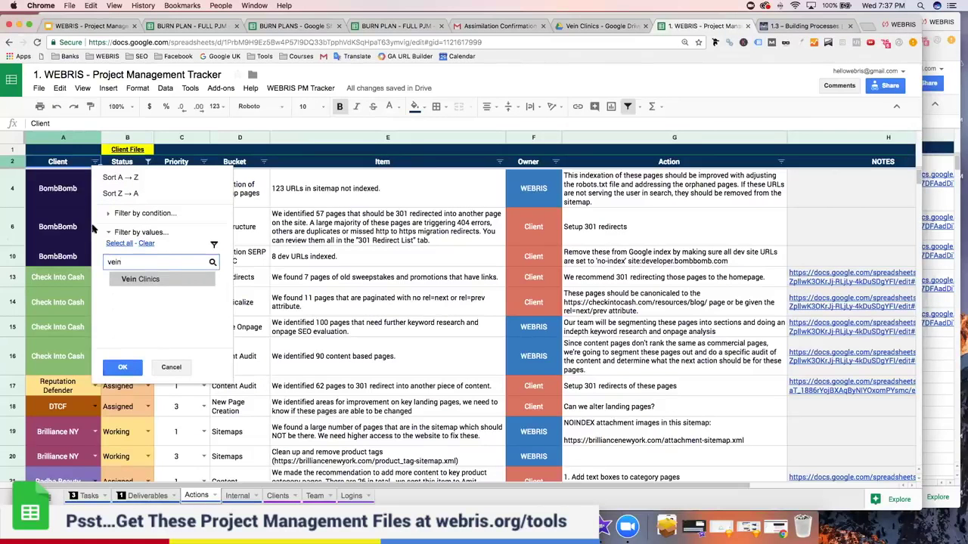
{"action": "left_click", "coordinate": [119, 279]}
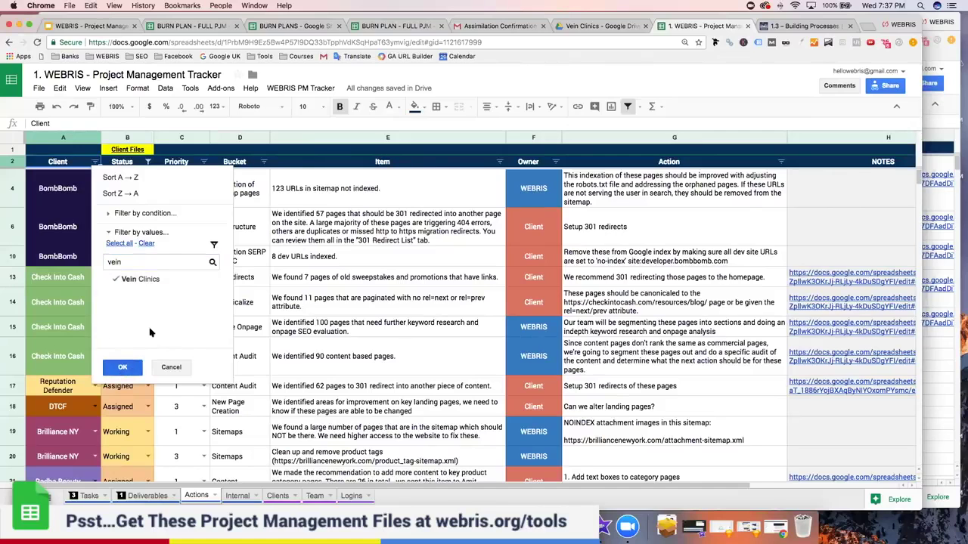
{"action": "left_click", "coordinate": [122, 367]}
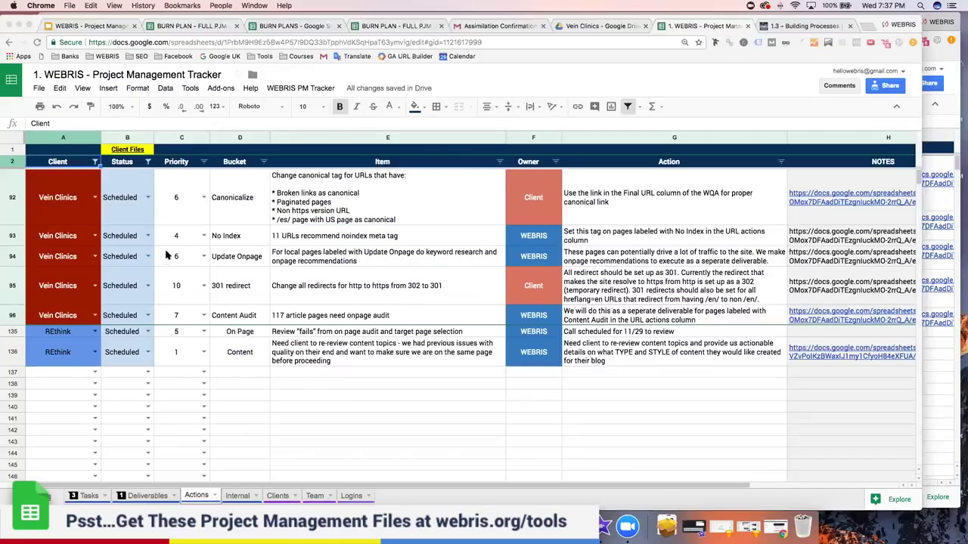
Set the Vein Clinics Canonicalize action's status to Completed and check the Actions and Tasks sheets in the Vein Clinics client workbook.
{"action": "left_click", "coordinate": [147, 197]}
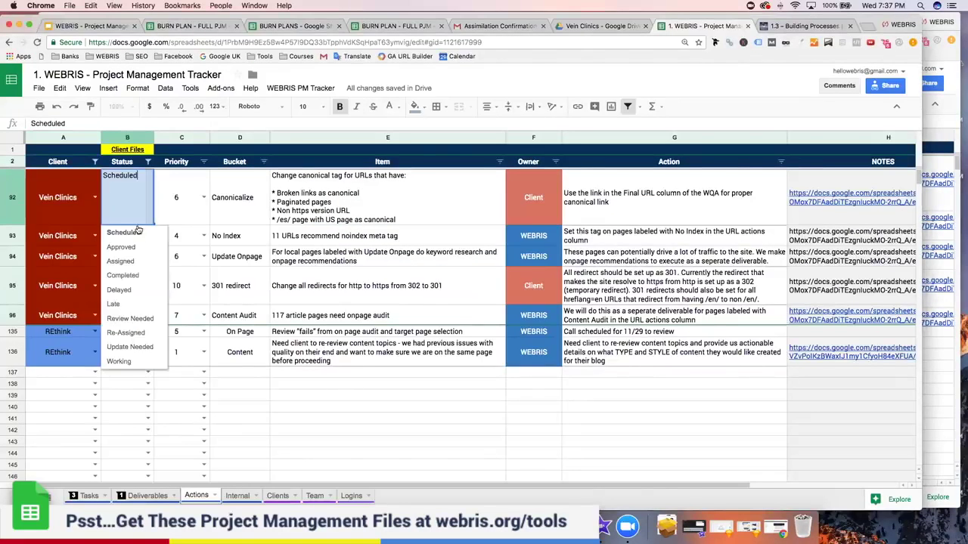
{"action": "left_click", "coordinate": [129, 275]}
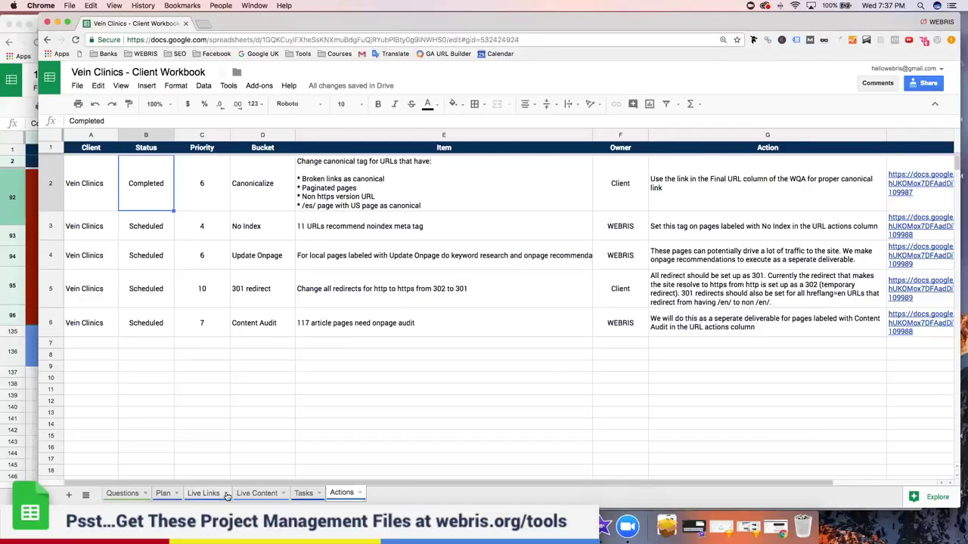
{"action": "left_click", "coordinate": [174, 496]}
{"action": "left_click", "coordinate": [163, 493]}
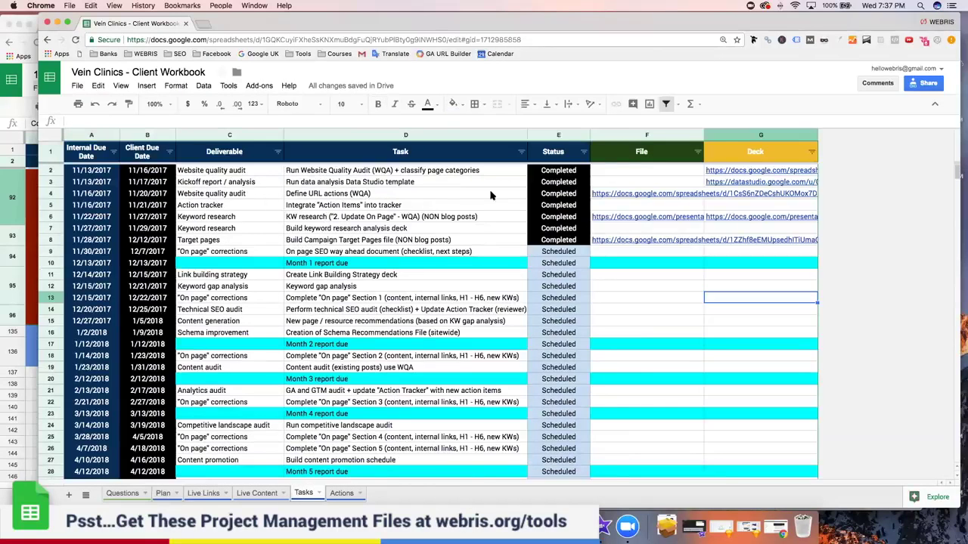
{"action": "left_click", "coordinate": [541, 241]}
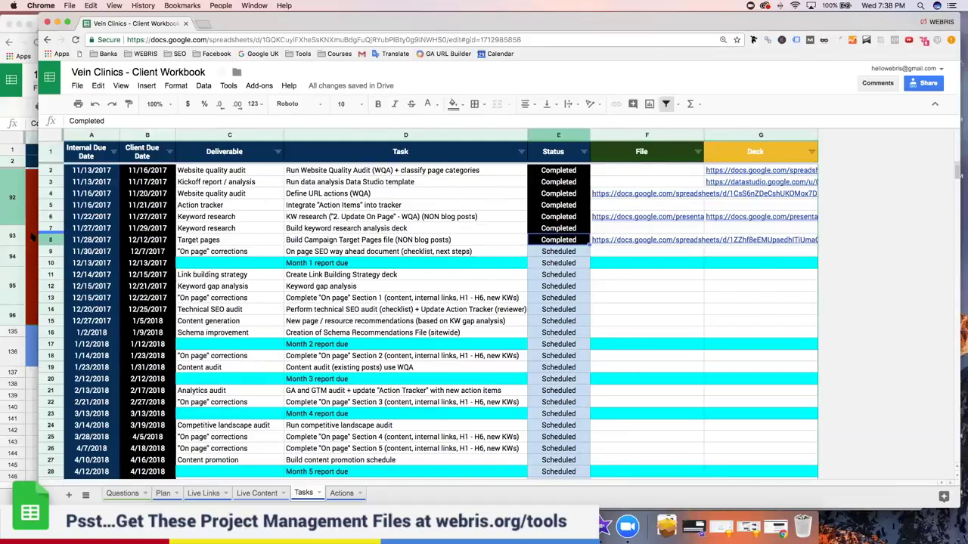
Set Vein Clinics' "On page SEO way ahead document" task to Completed in the tracker and check its status in the client workbook.
{"action": "key", "text": "super+w"}
{"action": "left_click", "coordinate": [91, 493]}
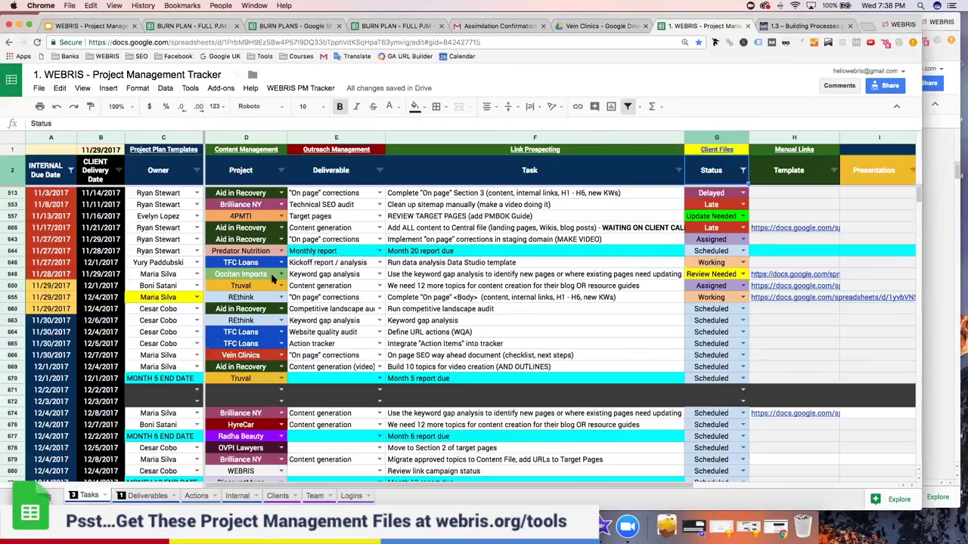
{"action": "left_click", "coordinate": [742, 355]}
{"action": "left_click", "coordinate": [715, 420]}
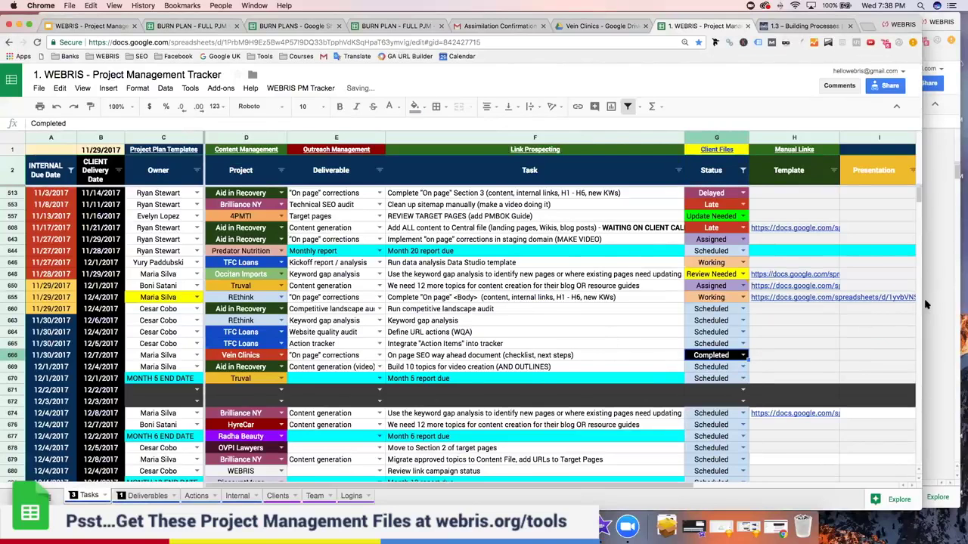
{"action": "key", "text": "super+grave"}
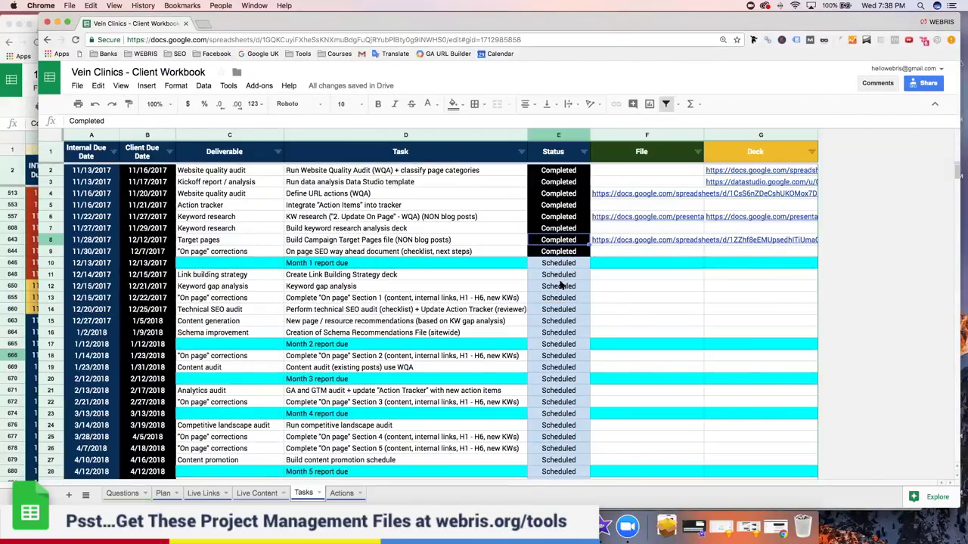
{"action": "left_click", "coordinate": [563, 251]}
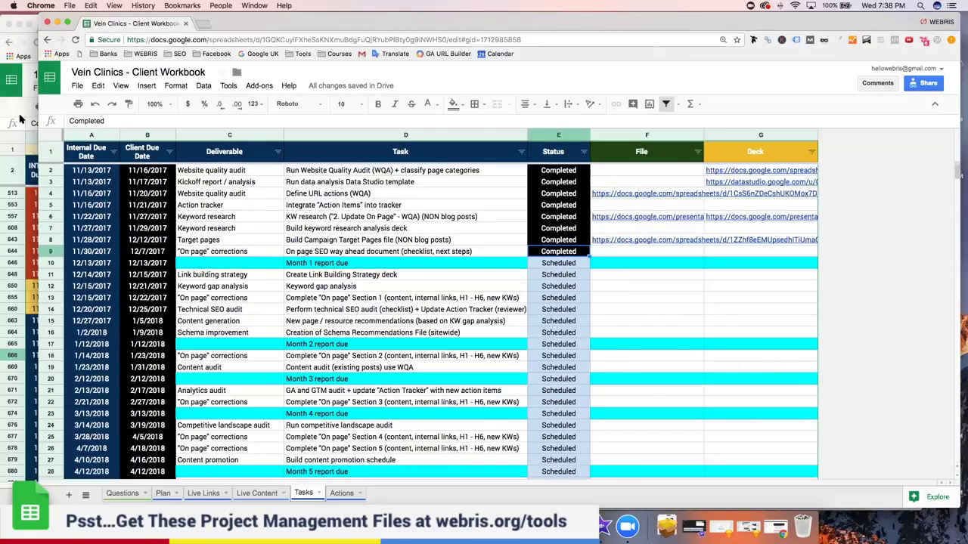
Compare the tracker's Tasks sheet with the client workbook and return to the "Let's look at how we manage it..." slide.
{"action": "left_click", "coordinate": [32, 172]}
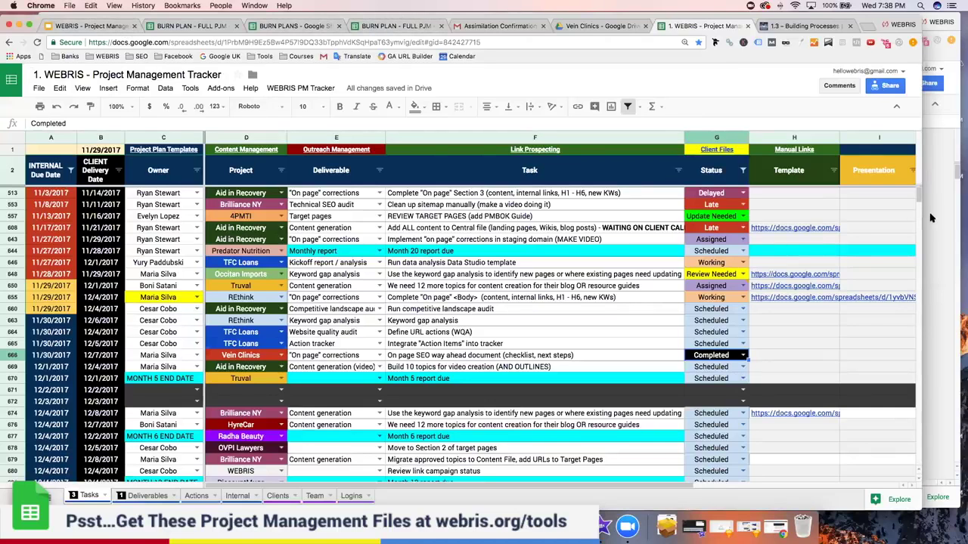
{"action": "key", "text": "super+grave"}
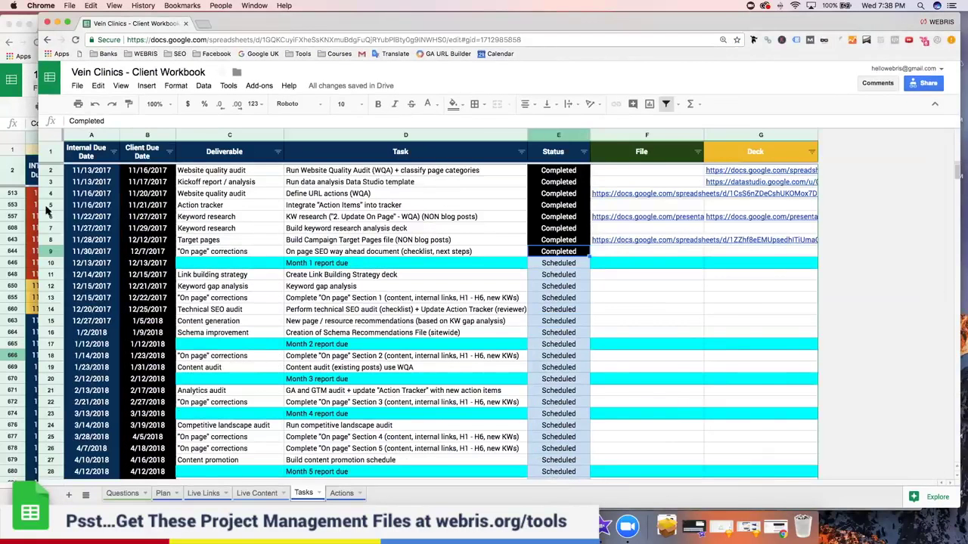
{"action": "key", "text": "super+grave"}
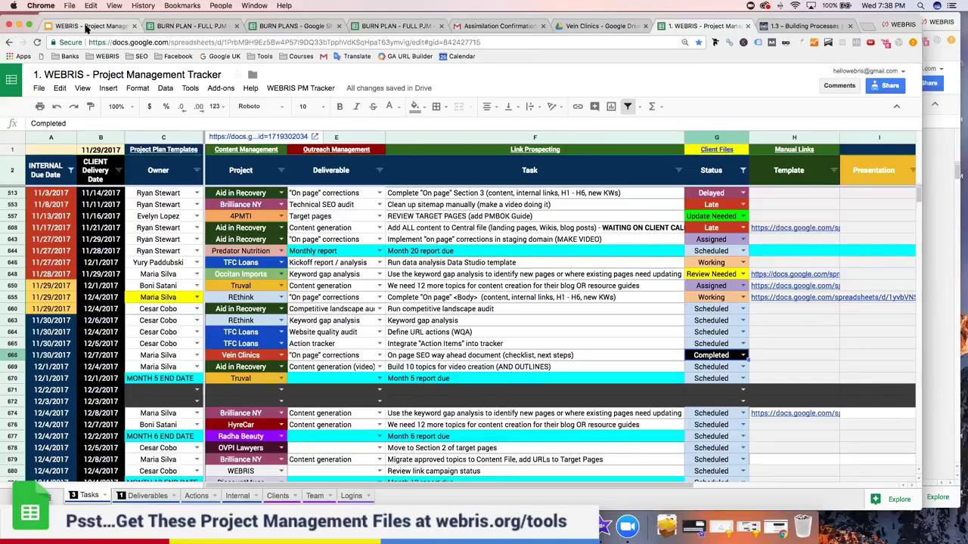
{"action": "left_click", "coordinate": [87, 28]}
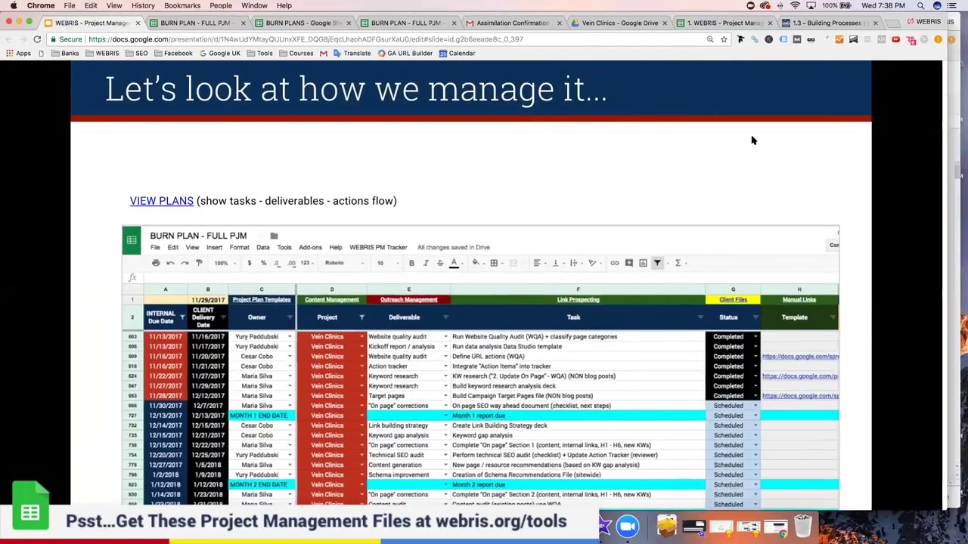
{"action": "mouse_move", "coordinate": [253, 487]}
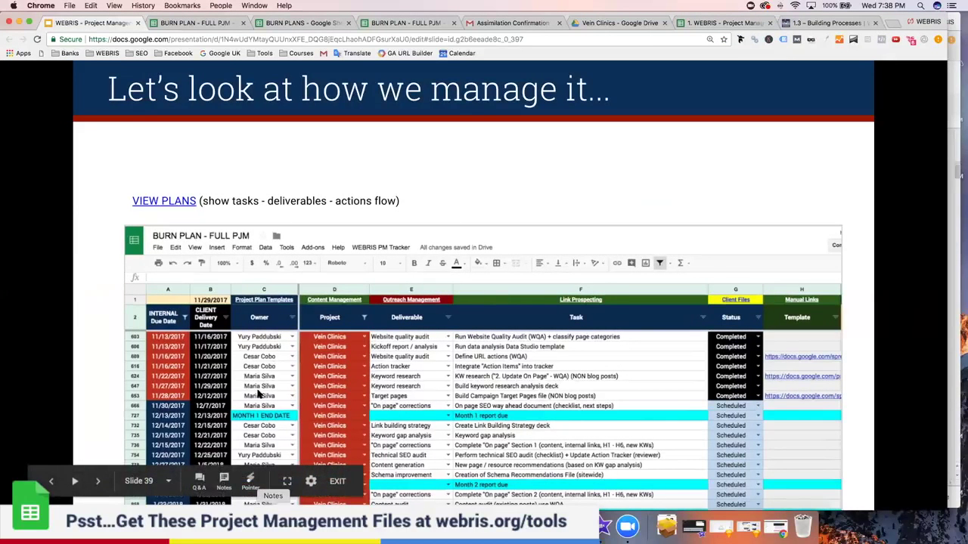
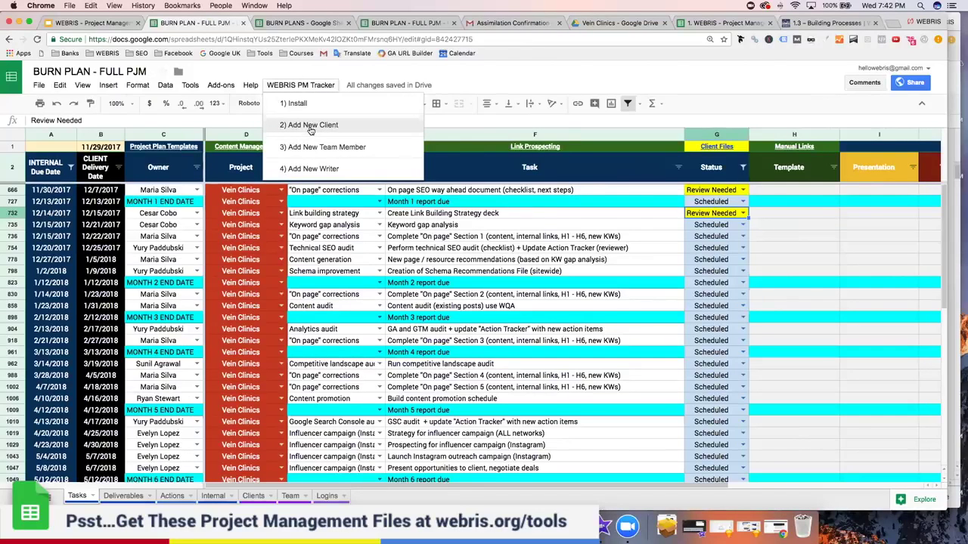
Start adding a new client named Kotton with the description "Kottoon is a good seo".
{"action": "left_click", "coordinate": [310, 127]}
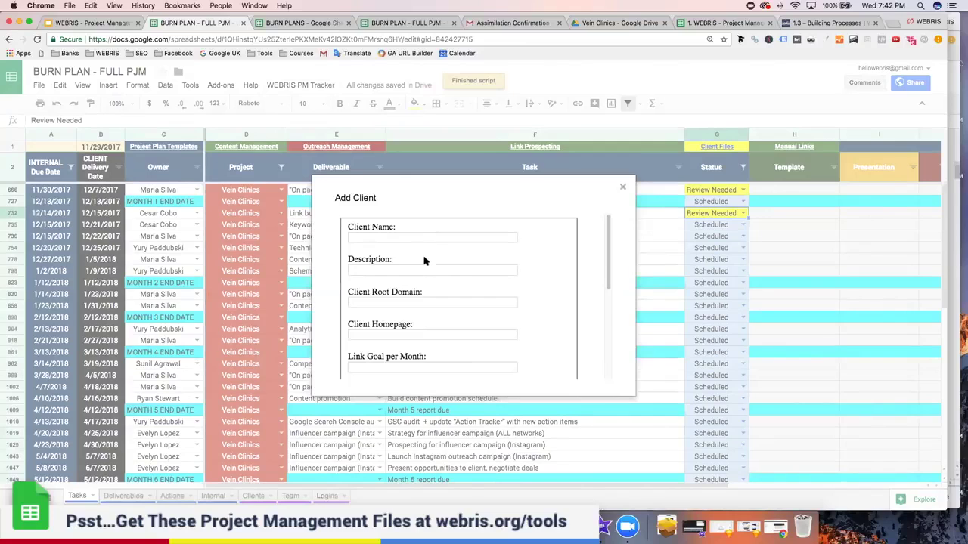
{"action": "left_click", "coordinate": [427, 239]}
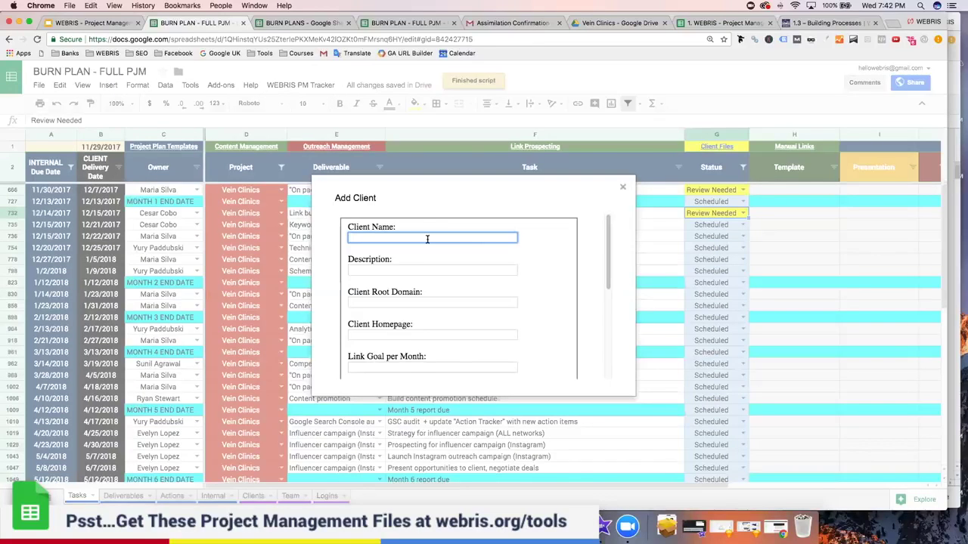
{"action": "type", "text": "Kotton"}
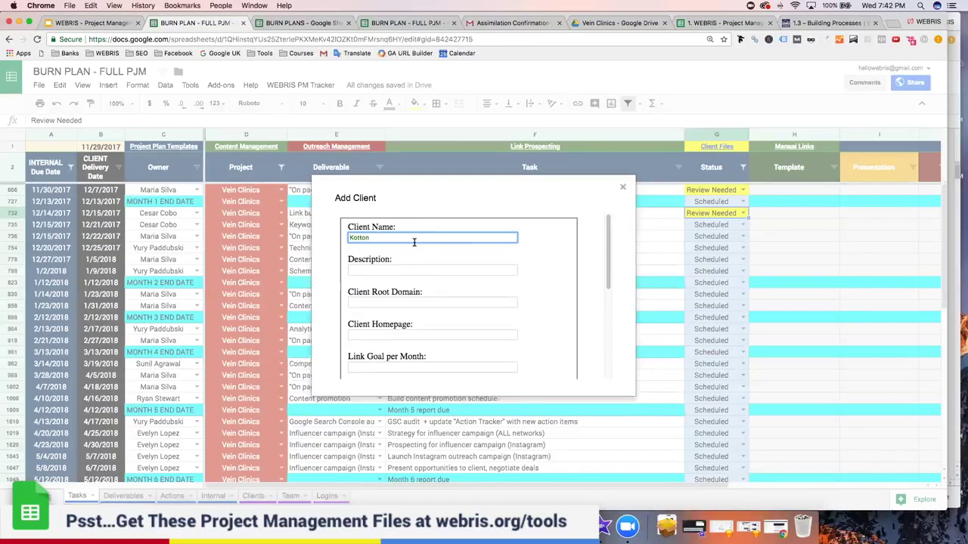
{"action": "key", "text": "Tab"}
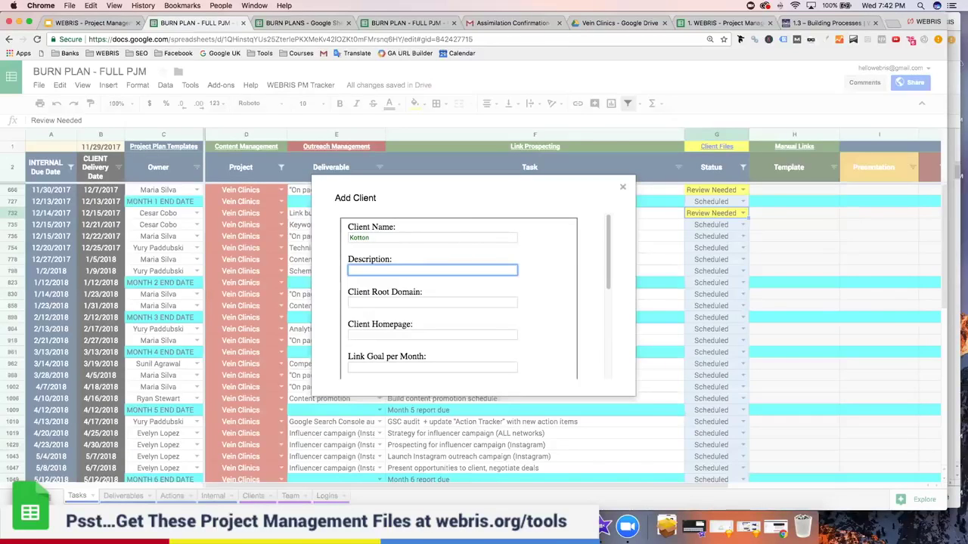
{"action": "type", "text": "Kottoon is a good seo"}
{"action": "key", "text": "Tab"}
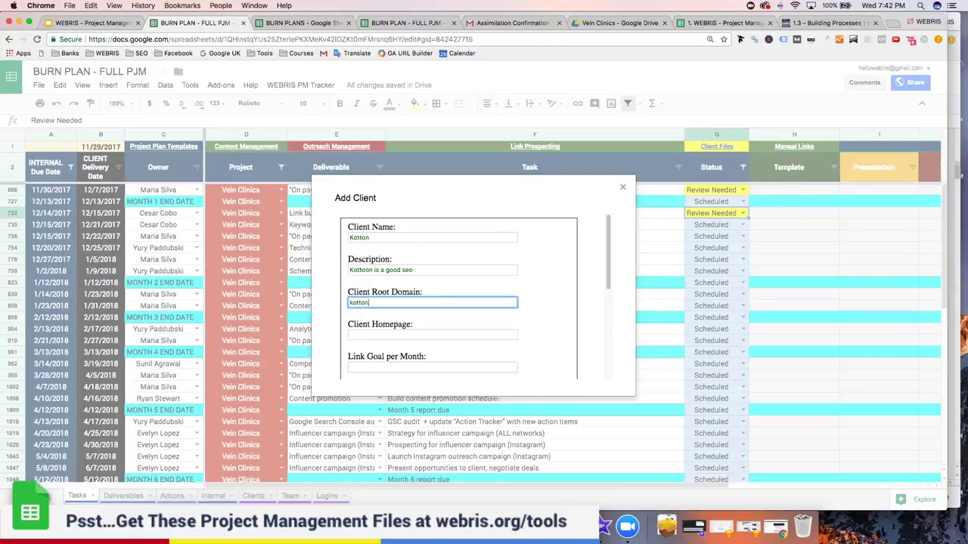
Enter kotton.io as both the client root domain and the client homepage.
{"action": "type", "text": "kotton.io"}
{"action": "key", "text": "super+a"}
{"action": "key", "text": "super+c"}
{"action": "key", "text": "Tab"}
{"action": "key", "text": "super+v"}
Set the client's monthly link goal to 12, the start date to 12/12/2107 and the contract end date to 12/12/2109.
{"action": "scroll", "coordinate": [467, 280], "scroll_direction": "down", "scroll_amount": 1}
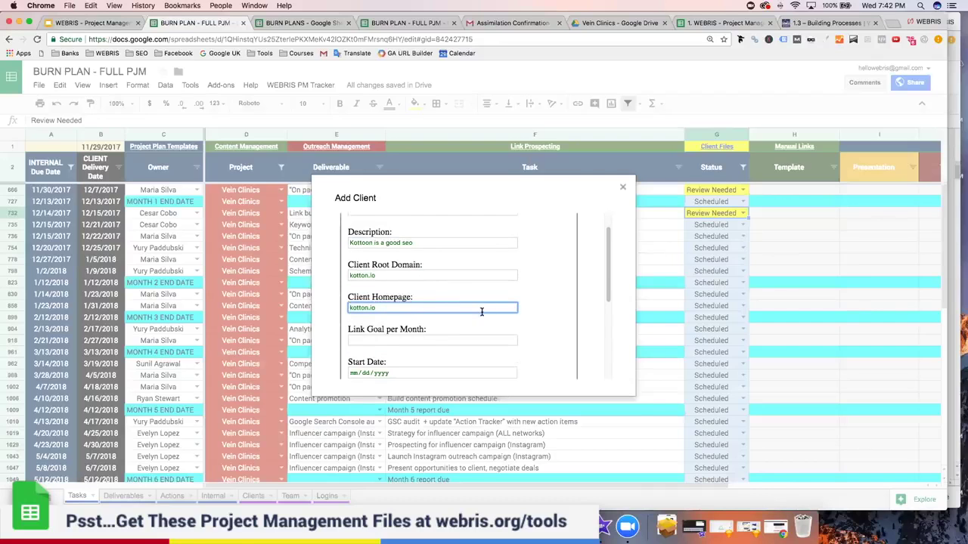
{"action": "scroll", "coordinate": [441, 342], "scroll_direction": "down", "scroll_amount": 1}
{"action": "left_click", "coordinate": [444, 324]}
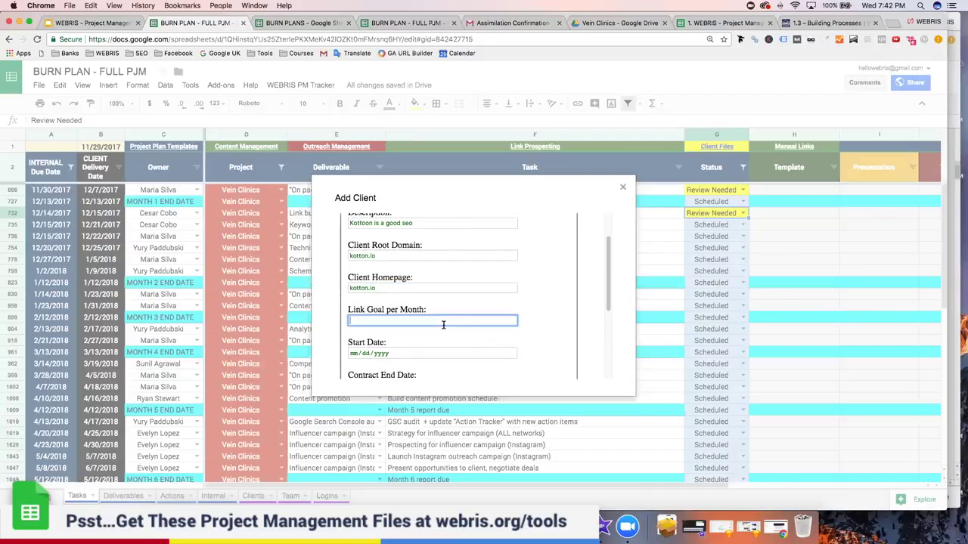
{"action": "type", "text": "12"}
{"action": "scroll", "coordinate": [376, 329], "scroll_direction": "down", "scroll_amount": 1}
{"action": "key", "text": "Tab"}
{"action": "type", "text": "12/12/"}
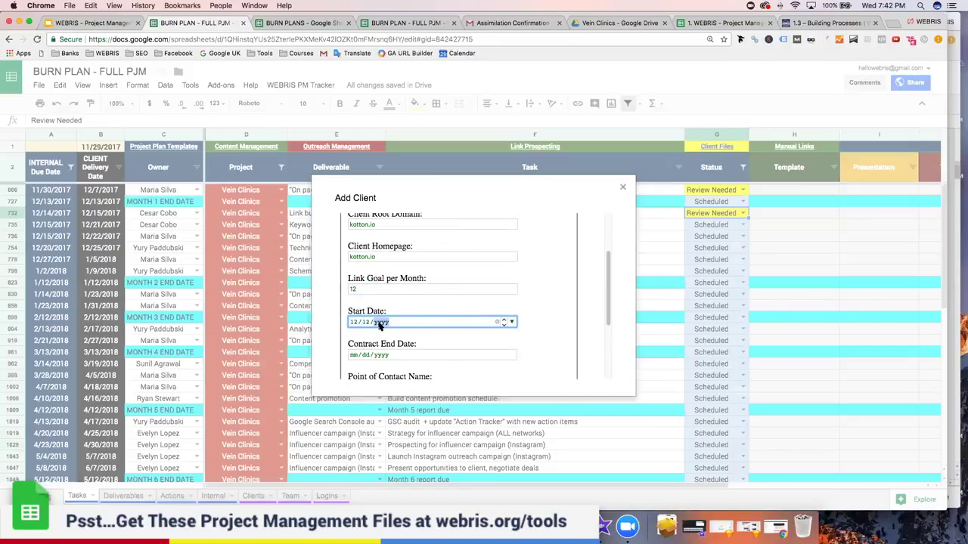
{"action": "type", "text": "2107"}
{"action": "left_click", "coordinate": [355, 355]}
{"action": "type", "text": "12/12/00"}
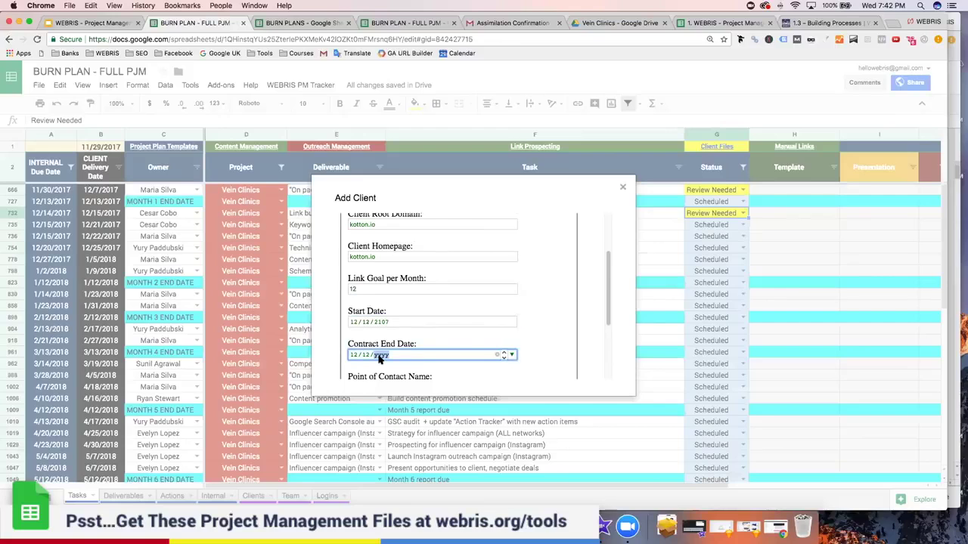
{"action": "type", "text": "2109"}
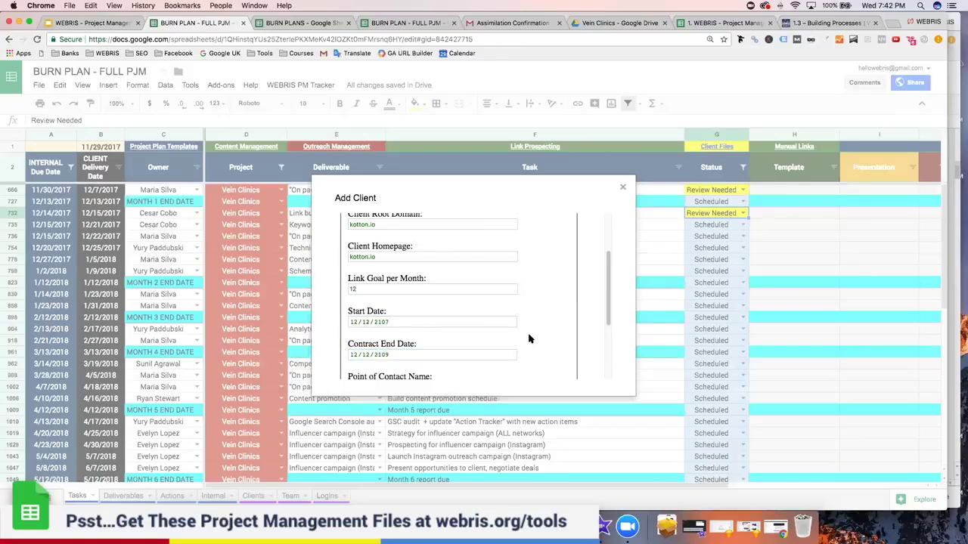
{"action": "left_click", "coordinate": [447, 356]}
Fill in the point of contact's name and e-mail, and generate the client worksheets.
{"action": "scroll", "coordinate": [433, 345], "scroll_direction": "down", "scroll_amount": 1}
{"action": "scroll", "coordinate": [433, 345], "scroll_direction": "down", "scroll_amount": 1}
{"action": "left_click", "coordinate": [430, 326]}
{"action": "type", "text": "Kotton"}
{"action": "key", "text": "Tab"}
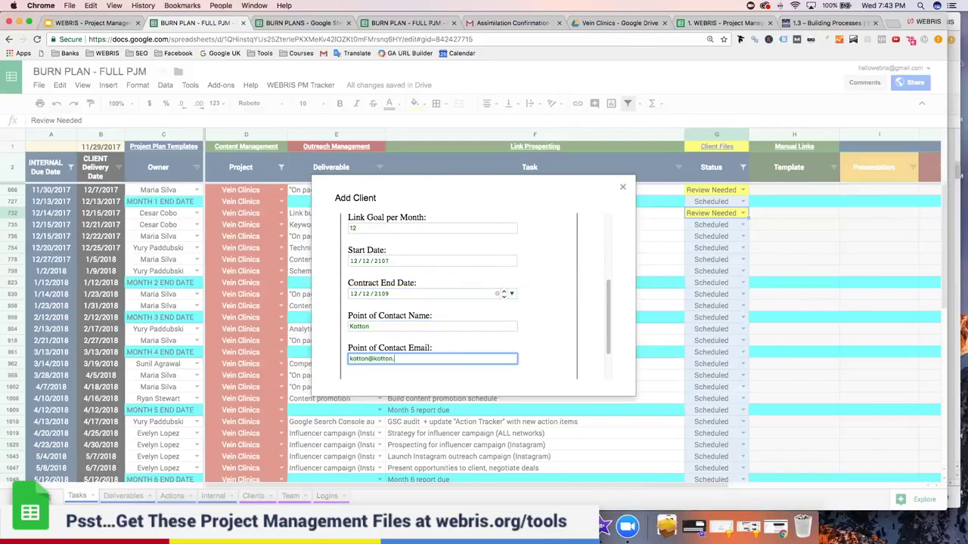
{"action": "scroll", "coordinate": [480, 303], "scroll_direction": "down", "scroll_amount": 2}
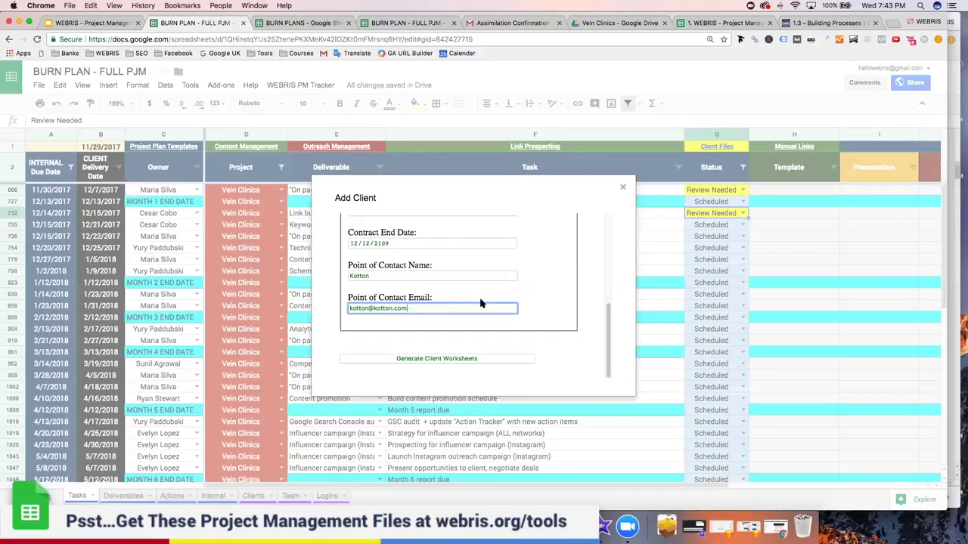
{"action": "left_click", "coordinate": [454, 361]}
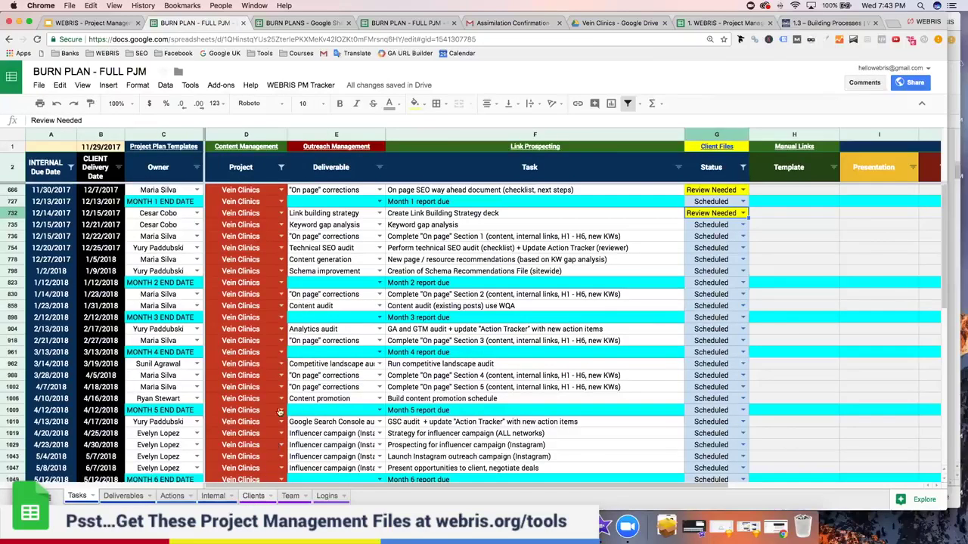
Check the new Kotton row in the Clients sheet, open its linked client folder and select the Kotton - Client Workbook file.
{"action": "scroll", "coordinate": [268, 325], "scroll_direction": "down", "scroll_amount": 15}
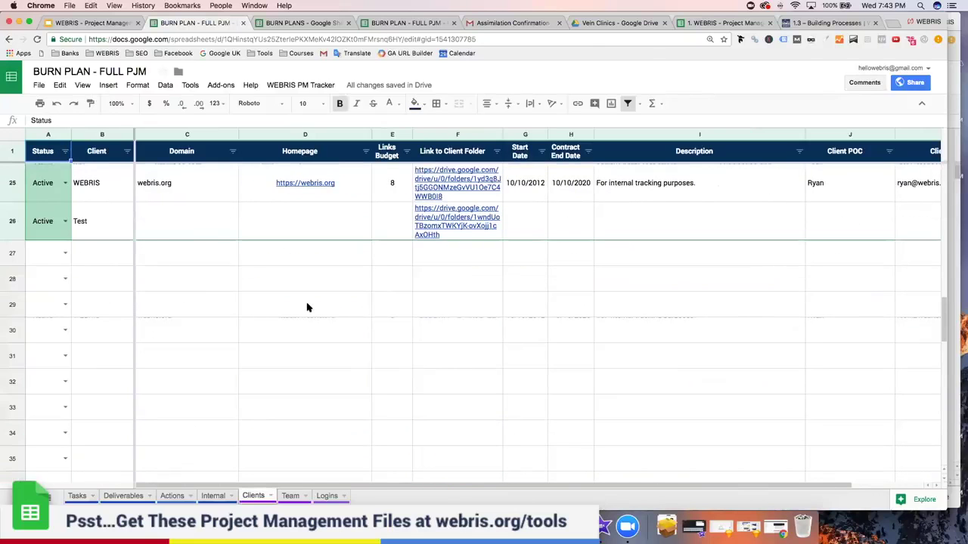
{"action": "left_click", "coordinate": [307, 307]}
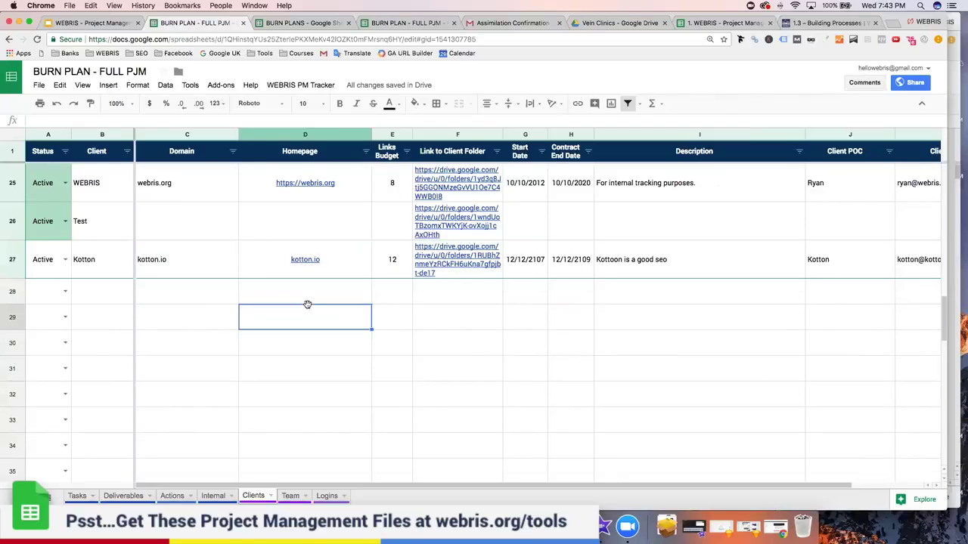
{"action": "left_click", "coordinate": [437, 260]}
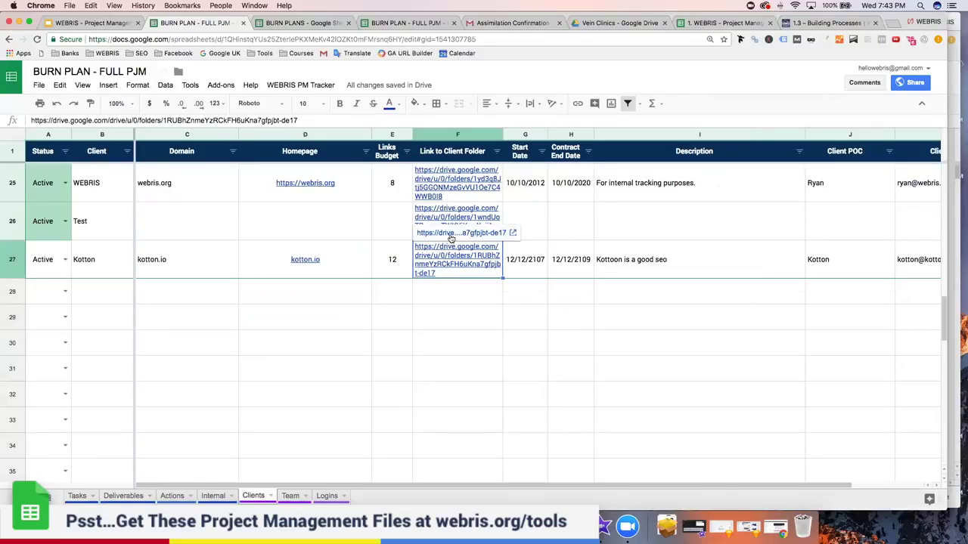
{"action": "left_click", "coordinate": [452, 233]}
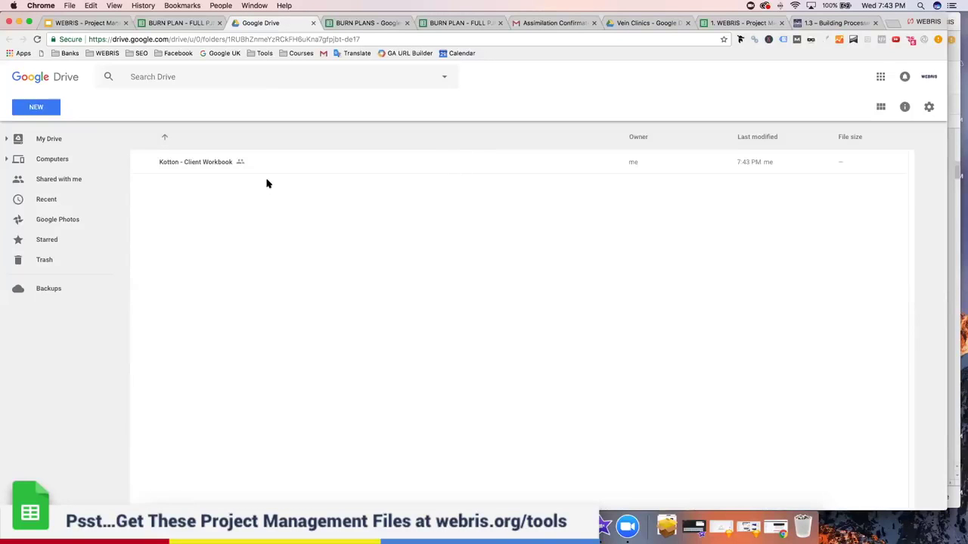
{"action": "left_click", "coordinate": [276, 165]}
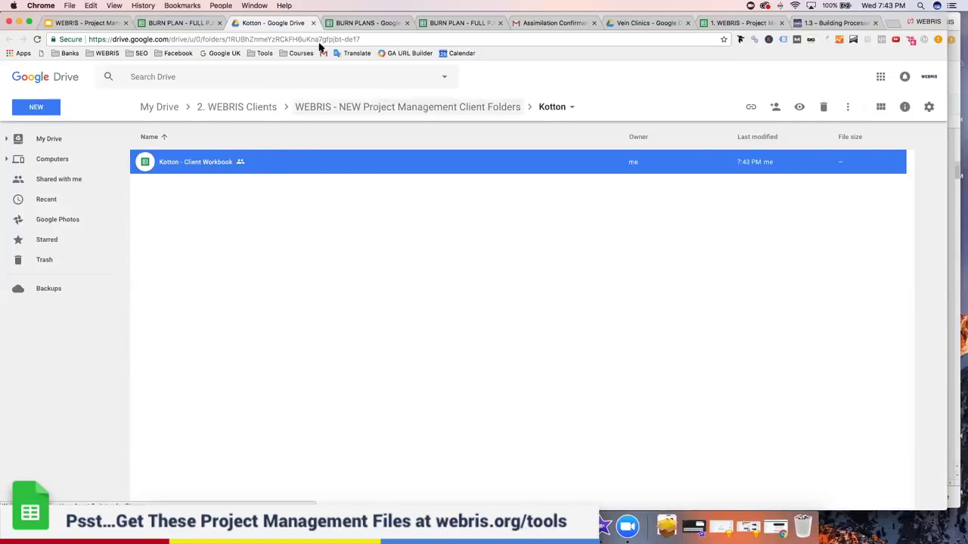
Open the Kotton - Client Workbook and review the onboarding questions in its Questions sheet.
{"action": "double_click", "coordinate": [163, 168]}
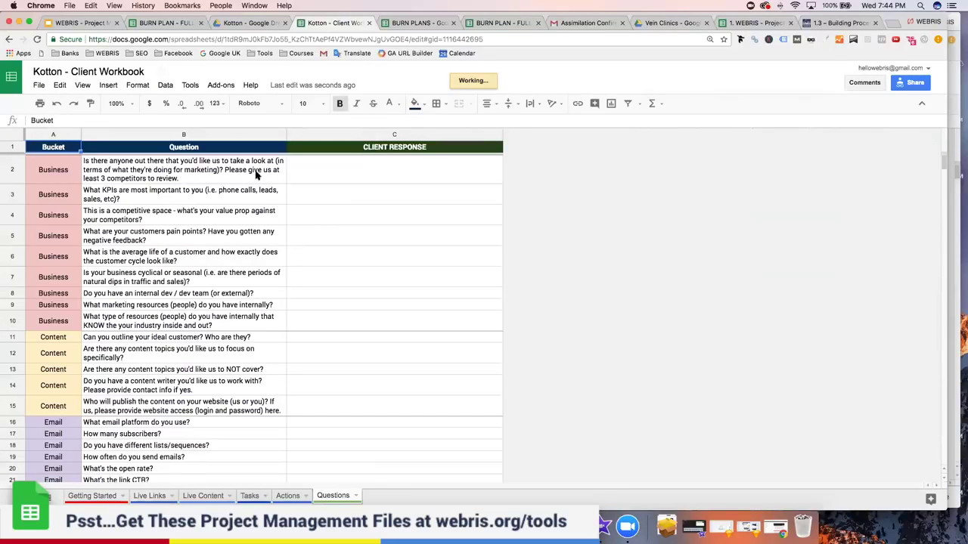
{"action": "left_click_drag", "start_coordinate": [264, 172], "coordinate": [244, 339]}
{"action": "scroll", "coordinate": [241, 336], "scroll_direction": "down", "scroll_amount": 2}
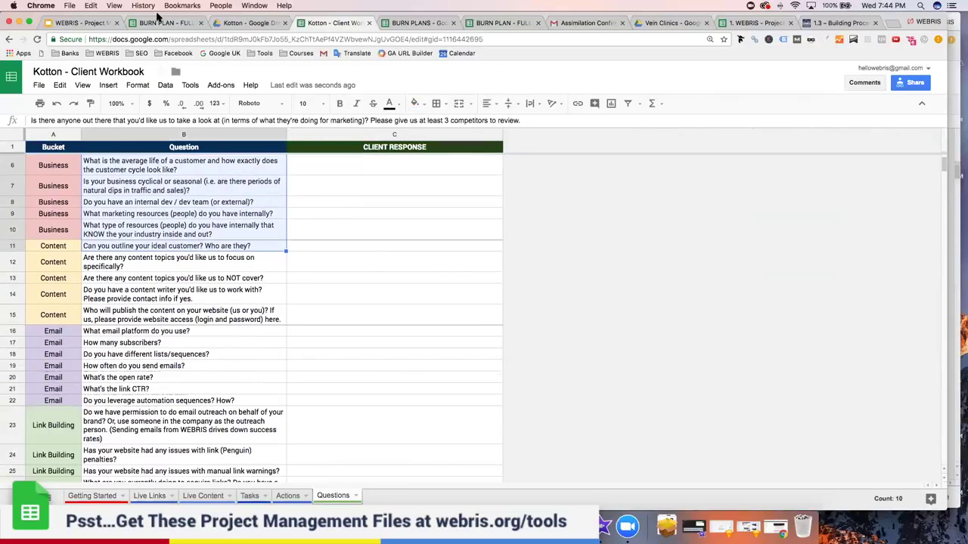
Copy the Kotton plan rows from the WEBRIS sheet of BURN PLANS into the first empty row of the BURN PLAN - FULL PJM Tasks sheet.
{"action": "key", "text": "ctrl+Tab"}
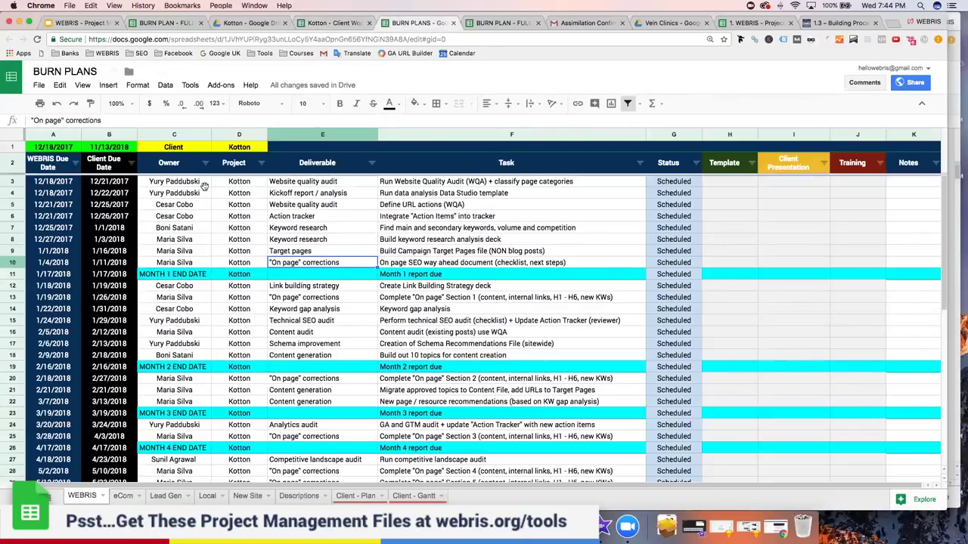
{"action": "left_click_drag", "start_coordinate": [19, 181], "coordinate": [38, 425]}
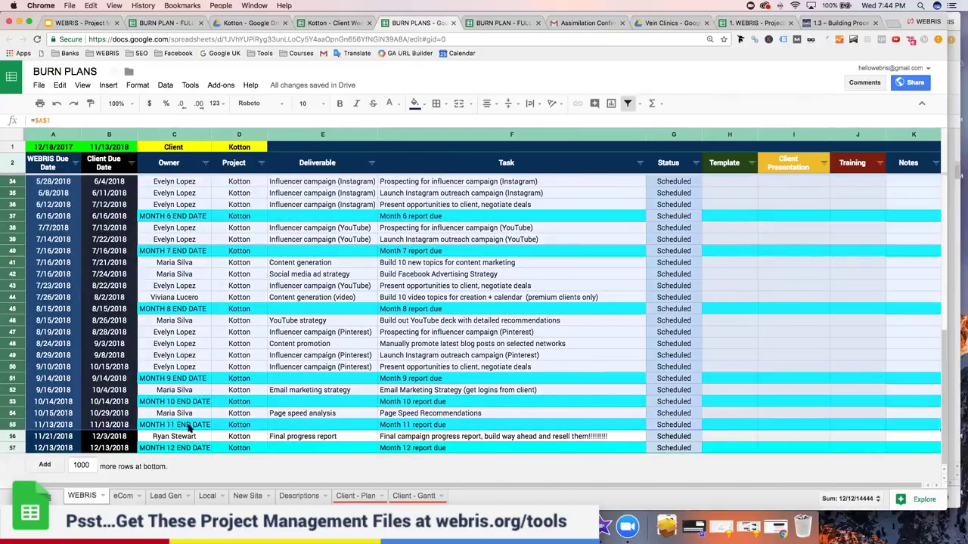
{"action": "left_click", "coordinate": [171, 23]}
{"action": "left_click", "coordinate": [77, 496]}
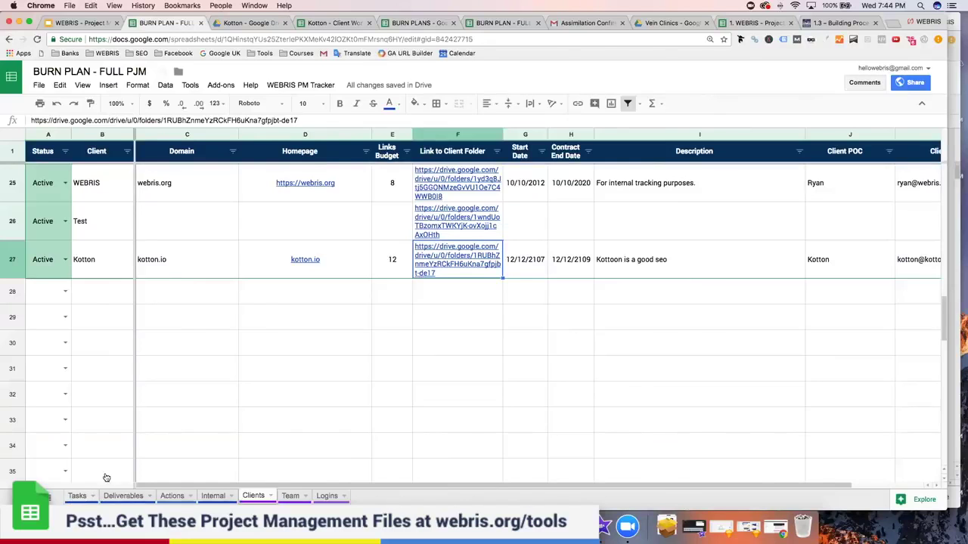
{"action": "scroll", "coordinate": [61, 303], "scroll_direction": "down", "scroll_amount": 15}
{"action": "left_click", "coordinate": [60, 296]}
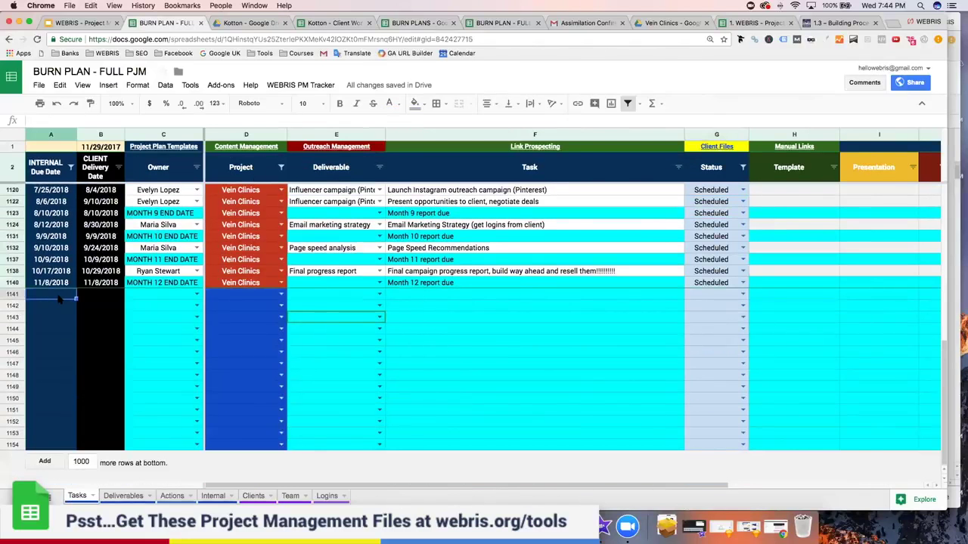
{"action": "key", "text": "ctrl+v"}
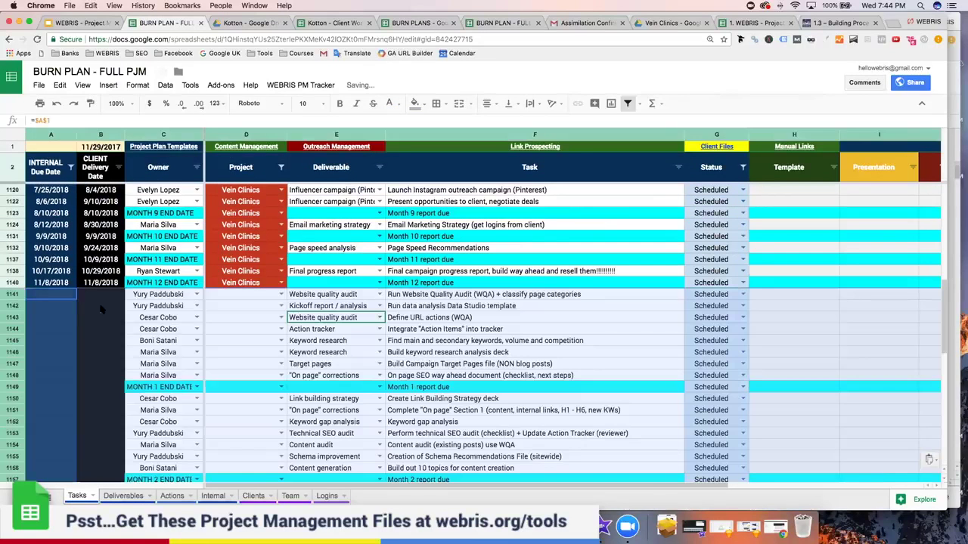
Paste the copied plan rows again as values only, starting from cell A1141.
{"action": "double_click", "coordinate": [281, 296]}
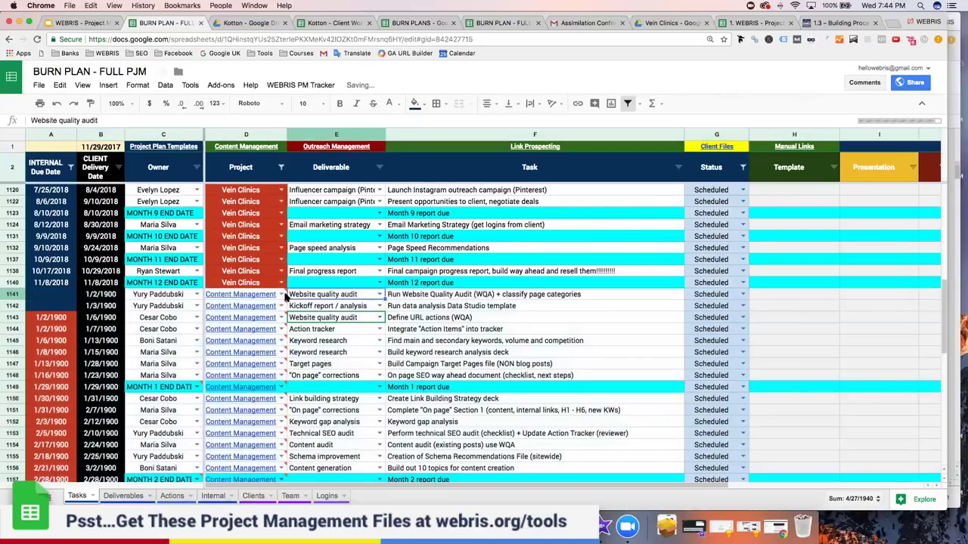
{"action": "right_click", "coordinate": [40, 300]}
{"action": "mouse_move", "coordinate": [76, 354]}
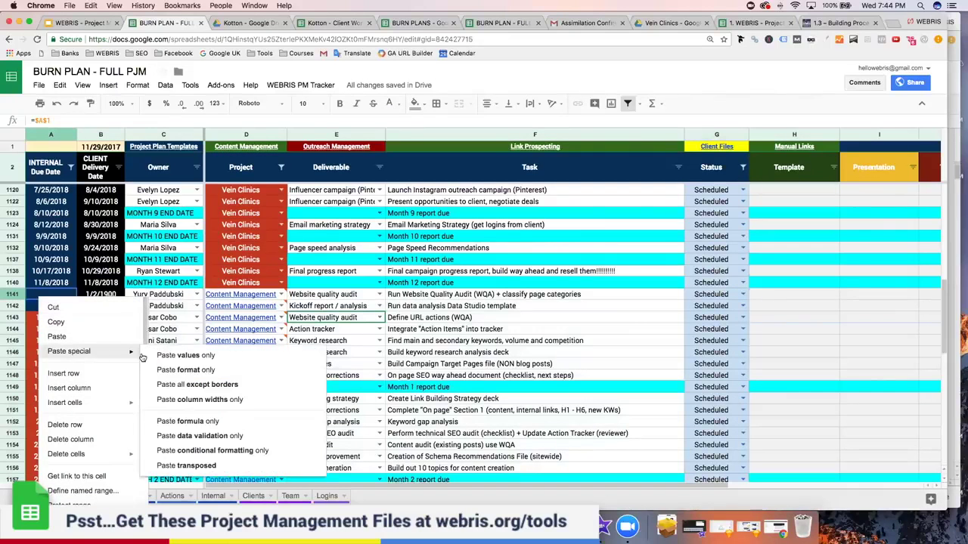
{"action": "left_click", "coordinate": [205, 357]}
{"action": "left_click", "coordinate": [333, 295]}
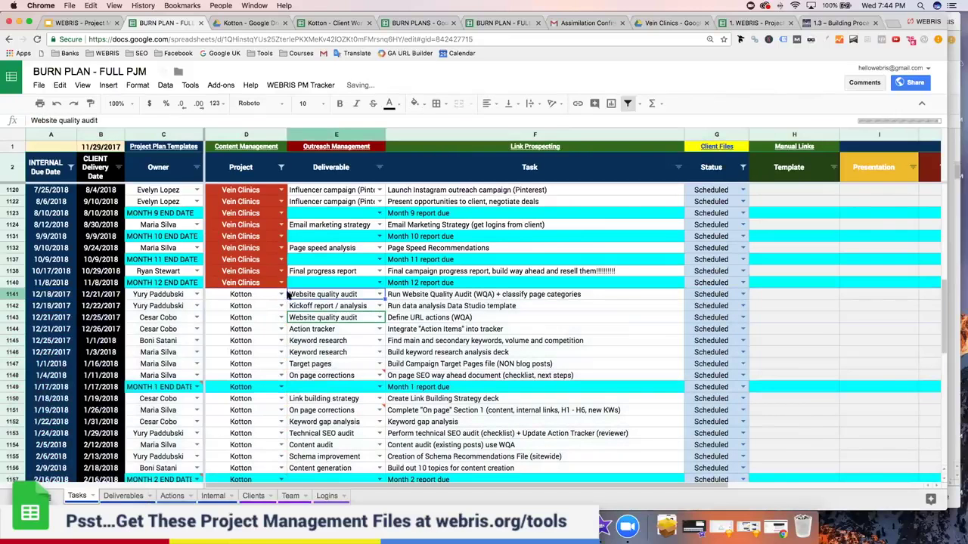
Check the project choices available for the first Kotton task in row 1141.
{"action": "left_click", "coordinate": [279, 295]}
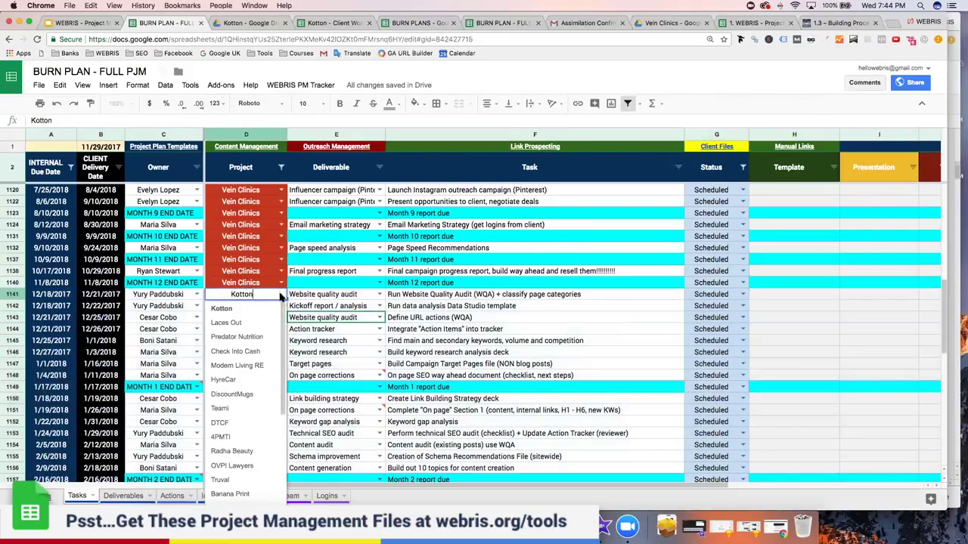
{"action": "left_click", "coordinate": [280, 294]}
{"action": "left_click", "coordinate": [280, 294]}
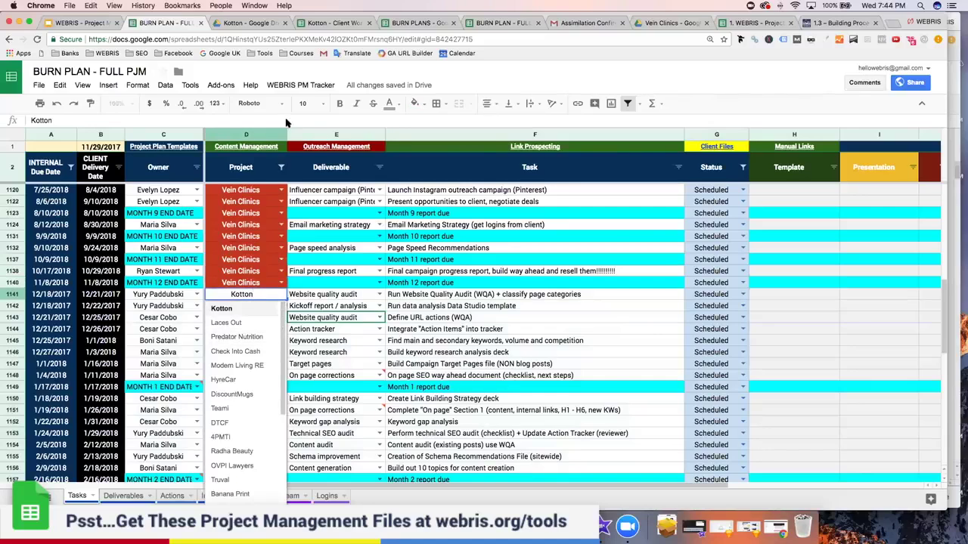
{"action": "left_click", "coordinate": [256, 297]}
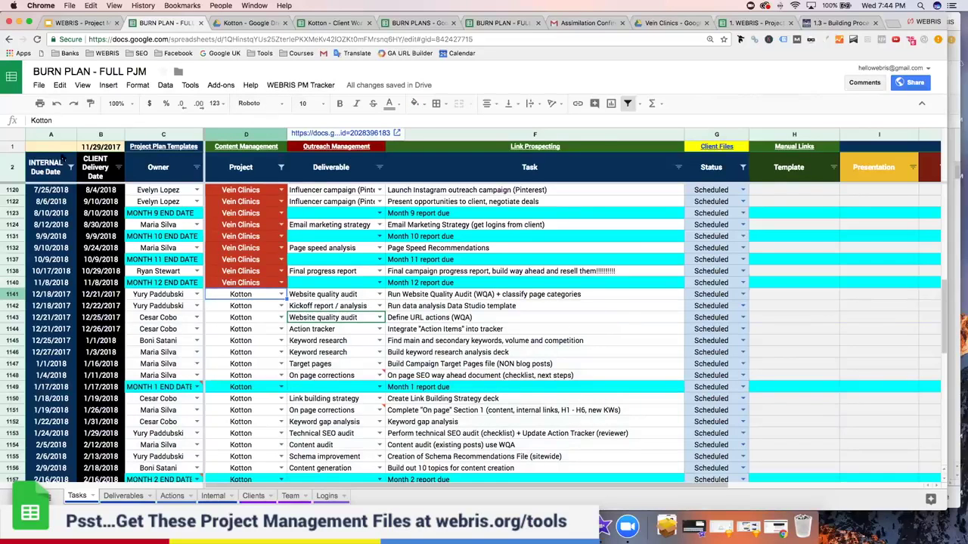
Check the Tasks sheet of the Kotton - Client Workbook for the newly added tasks.
{"action": "left_click", "coordinate": [325, 23]}
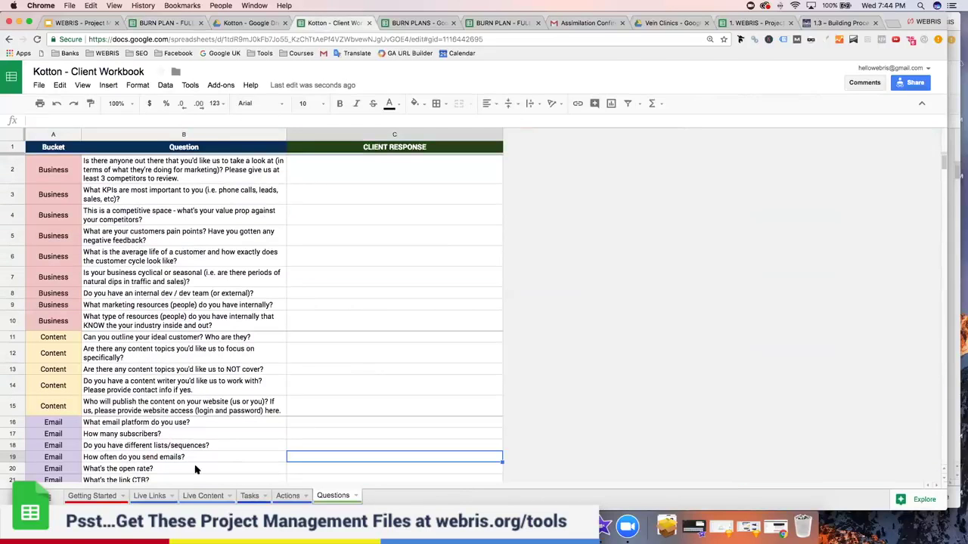
{"action": "left_click", "coordinate": [287, 495]}
{"action": "left_click", "coordinate": [249, 495]}
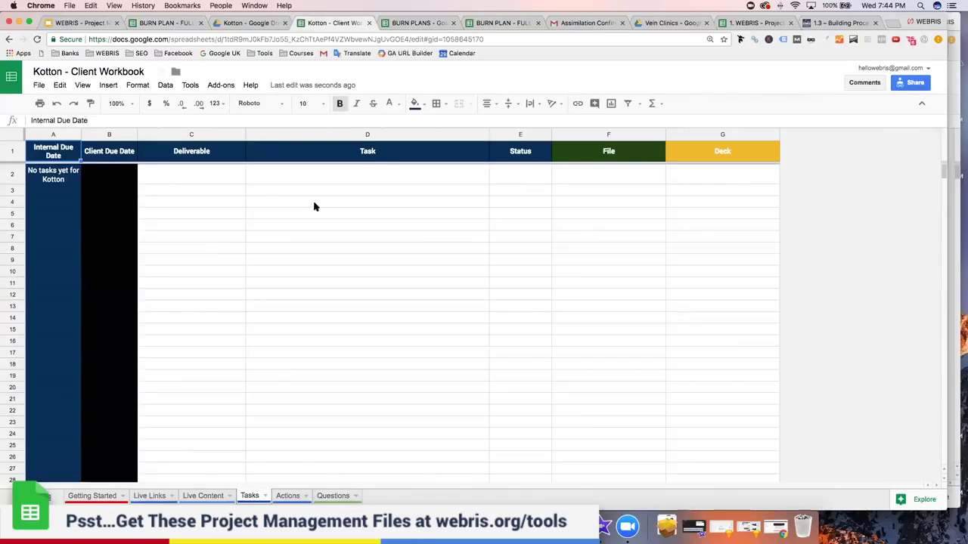
{"action": "left_click", "coordinate": [187, 178]}
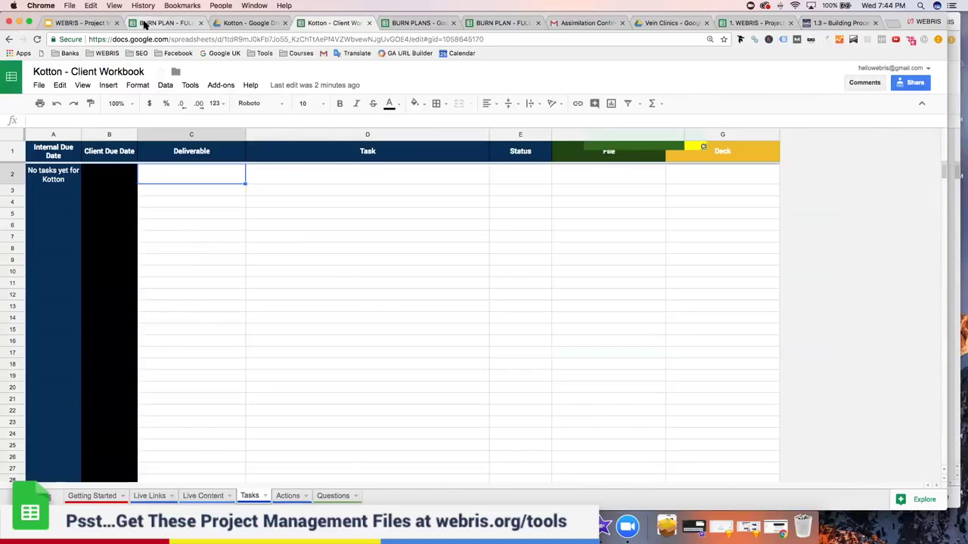
Return to the BURN PLAN - FULL PJM tracker and view the status choices for the first Kotton task.
{"action": "left_click", "coordinate": [146, 24]}
{"action": "left_click", "coordinate": [742, 294]}
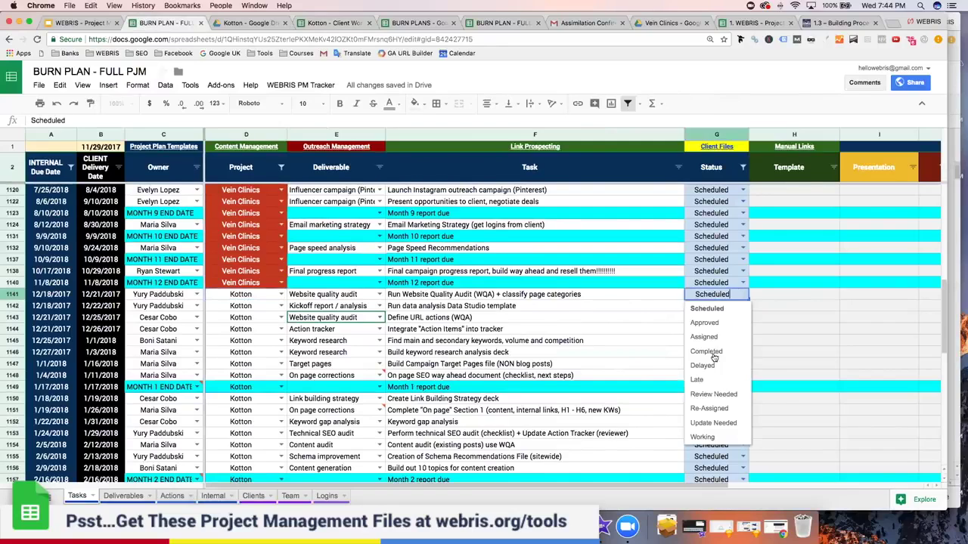
{"action": "left_click", "coordinate": [623, 352]}
Review the Live Content and Live Links sheets of the Kotton - Client Workbook, inspecting the range the Live Links formula fills.
{"action": "left_click", "coordinate": [333, 23]}
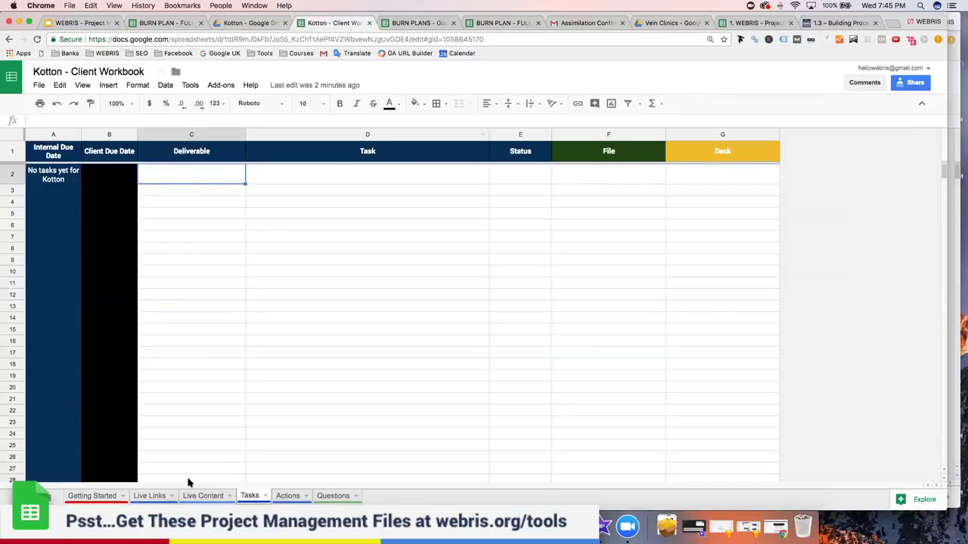
{"action": "left_click", "coordinate": [199, 497]}
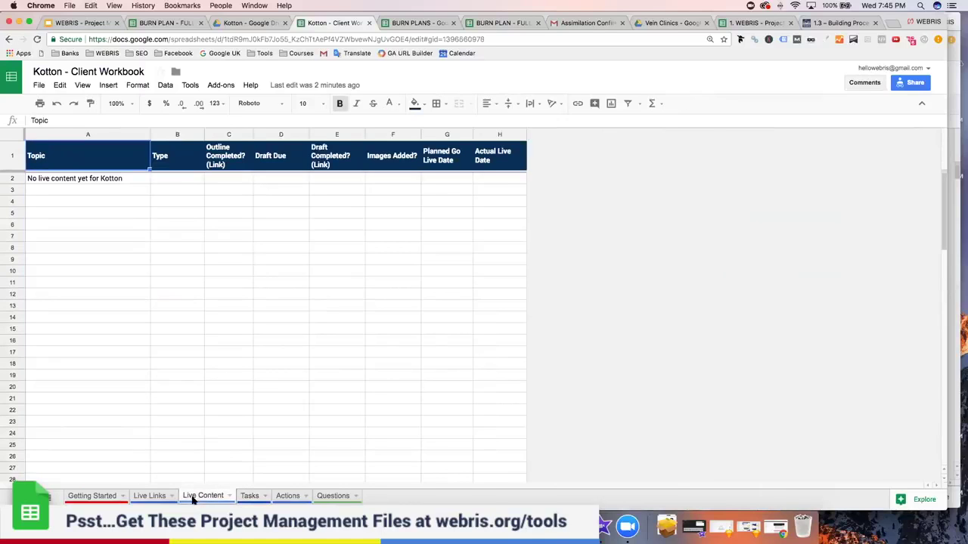
{"action": "left_click", "coordinate": [152, 497]}
{"action": "left_click", "coordinate": [190, 497]}
{"action": "left_click", "coordinate": [159, 498]}
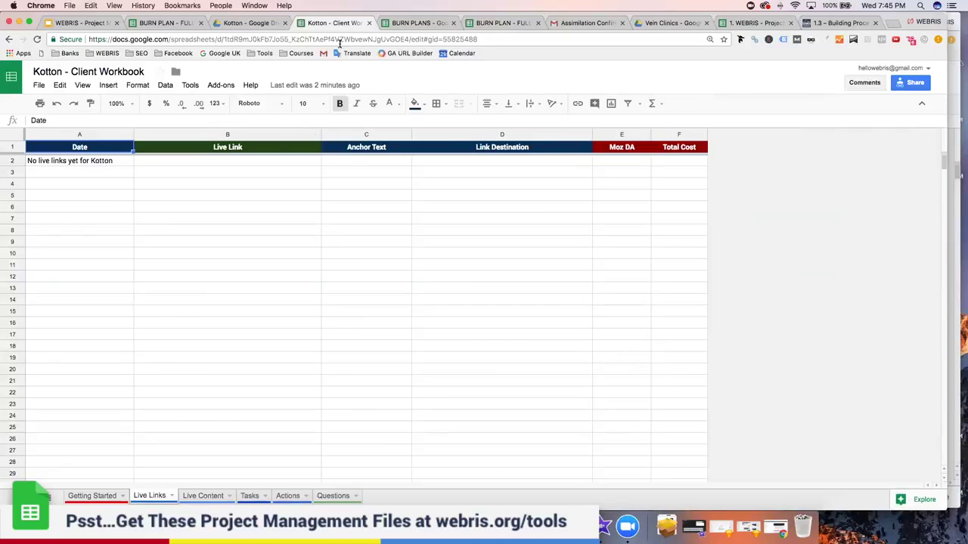
{"action": "left_click", "coordinate": [126, 173]}
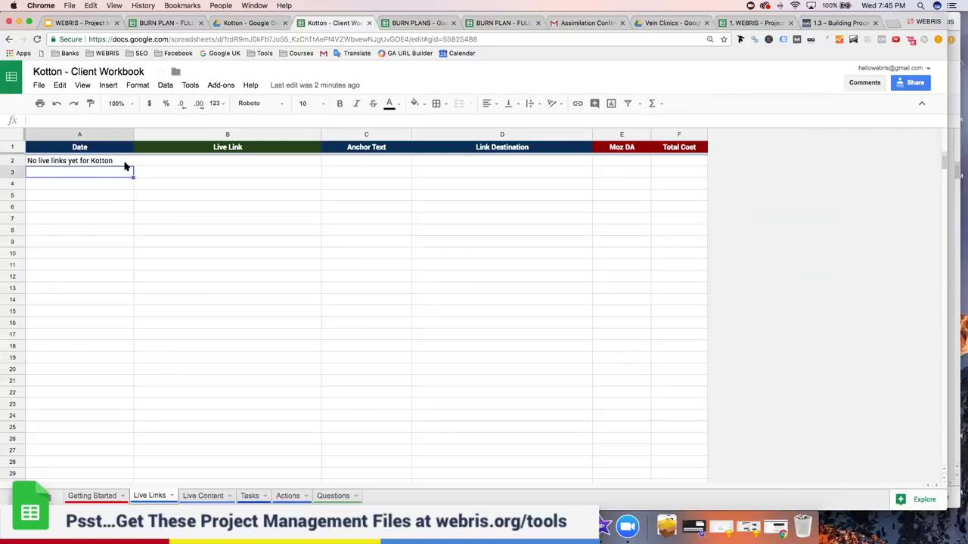
{"action": "mouse_move", "coordinate": [125, 163]}
{"action": "left_mouse_down"}
{"action": "mouse_move", "coordinate": [492, 279]}
{"action": "mouse_move", "coordinate": [728, 308]}
{"action": "left_mouse_up"}
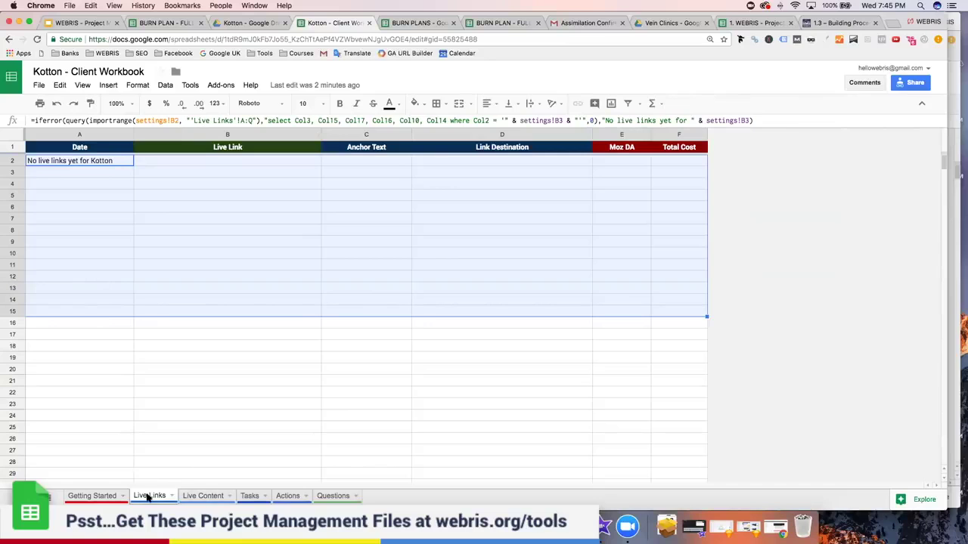
Look through the Live Content, Tasks and Actions sheets of the Kotton workbook.
{"action": "left_click", "coordinate": [203, 498]}
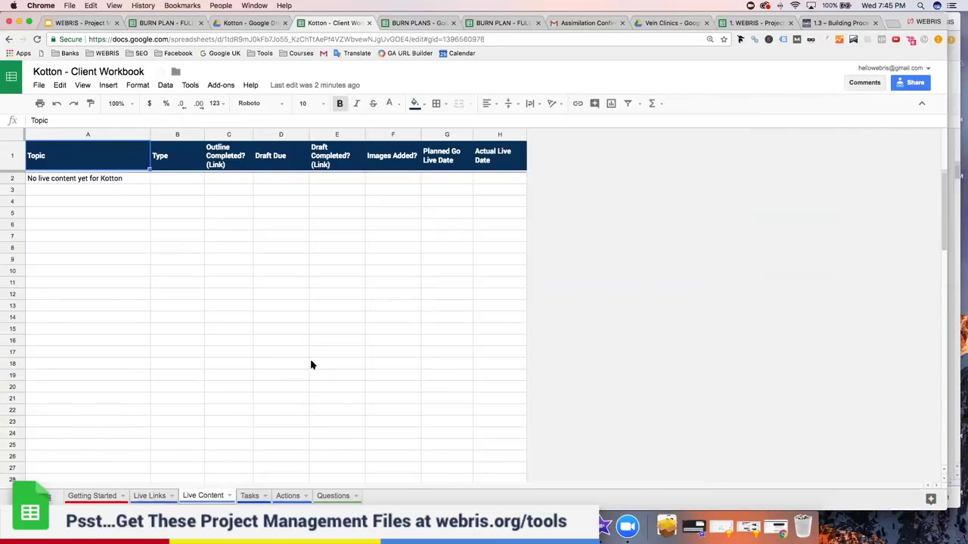
{"action": "left_click", "coordinate": [312, 364]}
{"action": "left_click", "coordinate": [266, 498]}
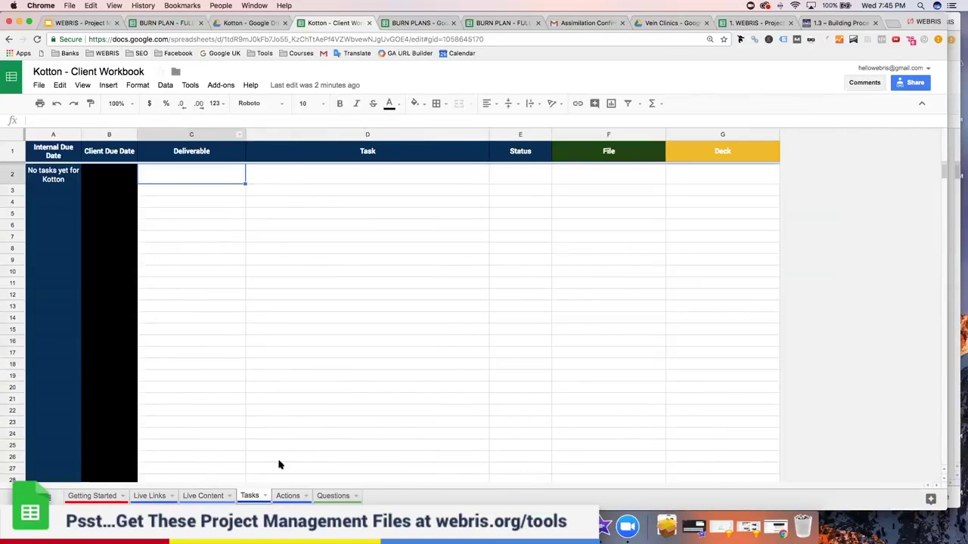
{"action": "key", "text": "alt+Down"}
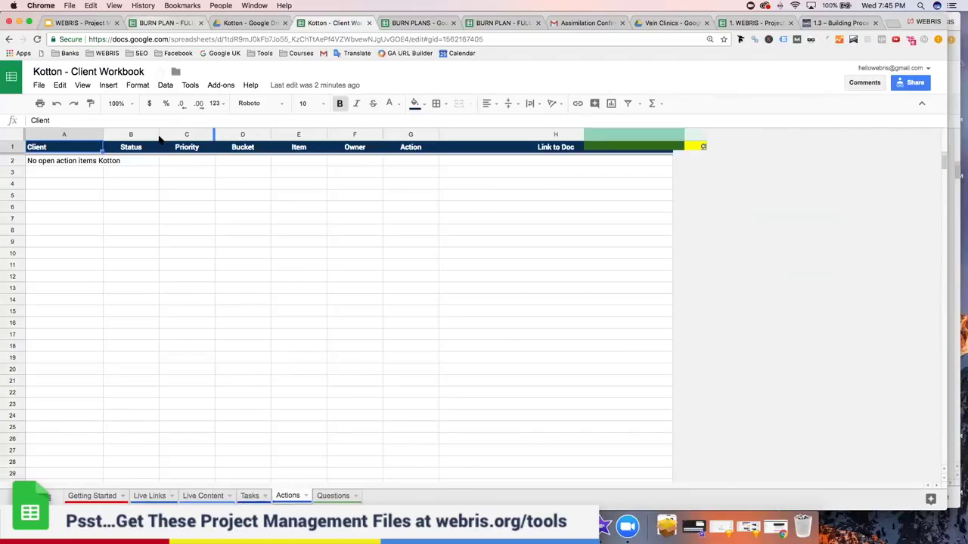
Sort the tasks in the BURN PLAN - FULL PJM Tasks sheet by internal due date, A to Z.
{"action": "left_click", "coordinate": [149, 22]}
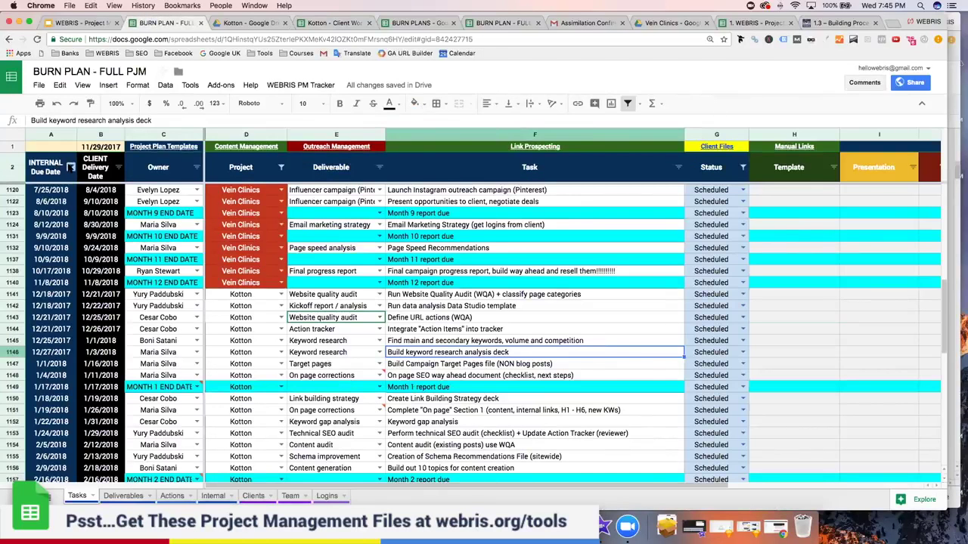
{"action": "left_click", "coordinate": [71, 167]}
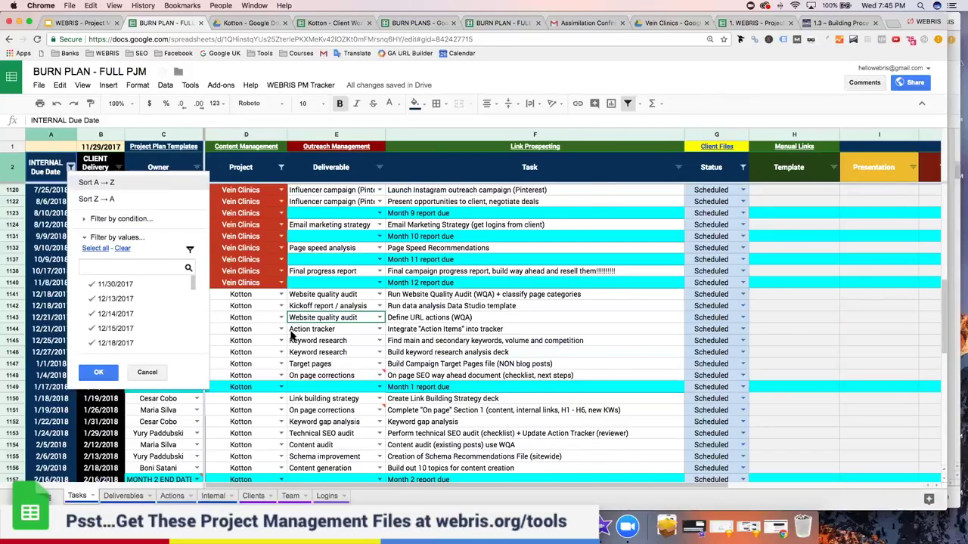
{"action": "left_click", "coordinate": [96, 182]}
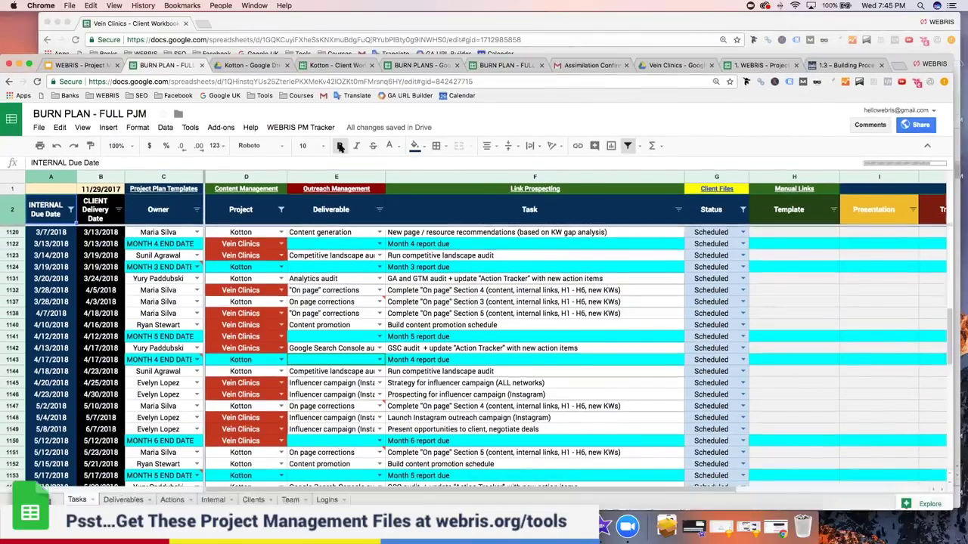
Switch to Gmail and insert the Getting Started canned response into the new message.
{"action": "left_click", "coordinate": [590, 65]}
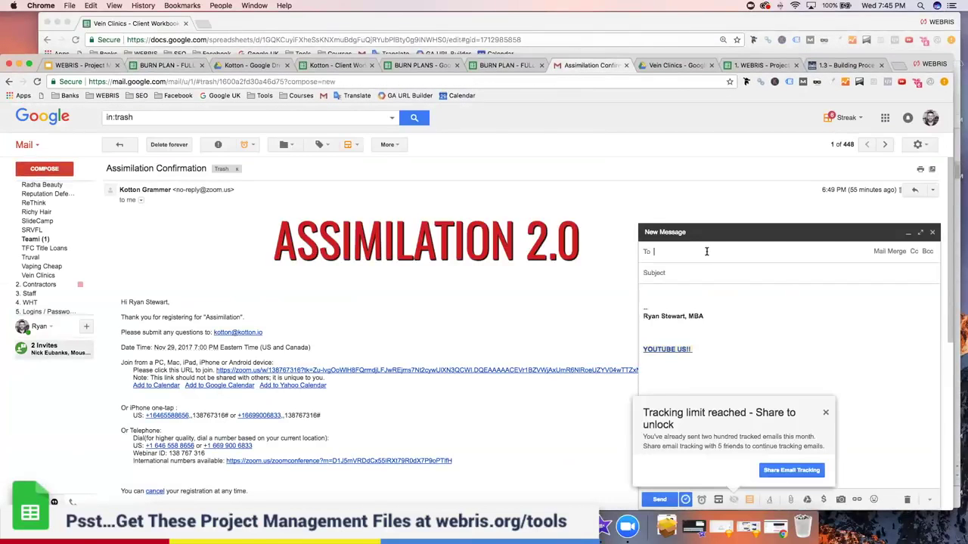
{"action": "left_click", "coordinate": [826, 412]}
{"action": "left_click", "coordinate": [929, 498]}
{"action": "mouse_move", "coordinate": [915, 444]}
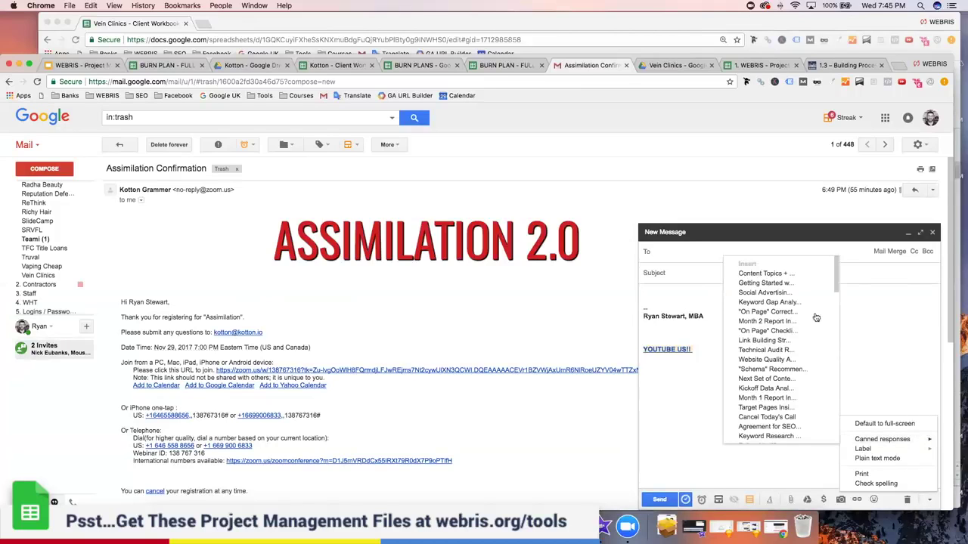
{"action": "left_click", "coordinate": [800, 284]}
Start filling in the recipient and replace the name in the e-mail's greeting with the client's name.
{"action": "left_click", "coordinate": [717, 193]}
{"action": "type", "text": "koy"}
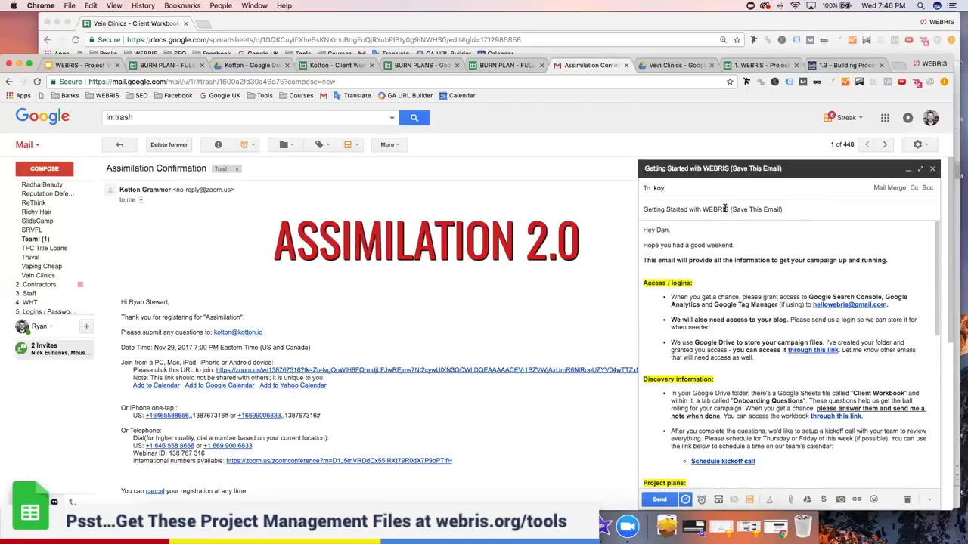
{"action": "left_click", "coordinate": [729, 233]}
{"action": "type", "text": "kotto"}
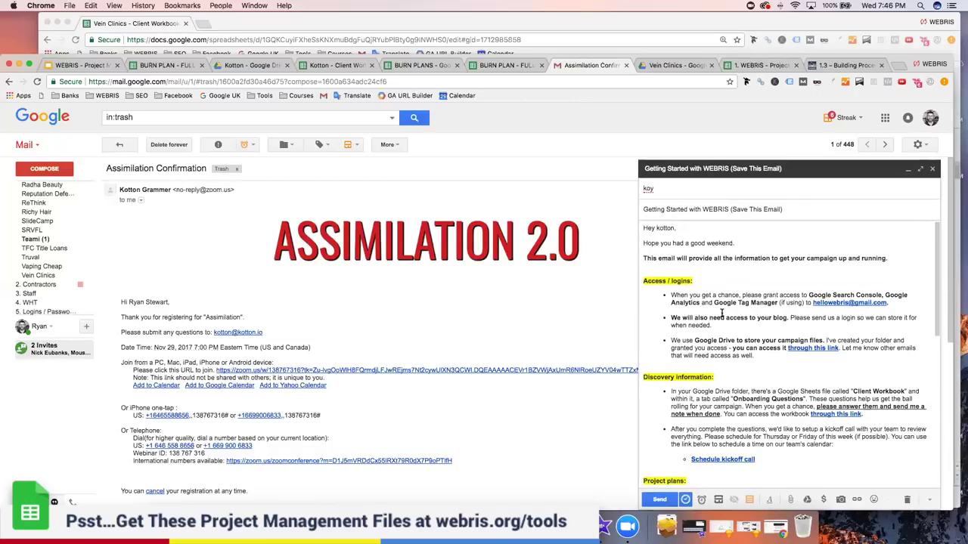
Review the Google Drive folder link under Access / logins and the workbook instructions under Discovery information in the e-mail.
{"action": "scroll", "coordinate": [781, 328], "scroll_direction": "down", "scroll_amount": 1}
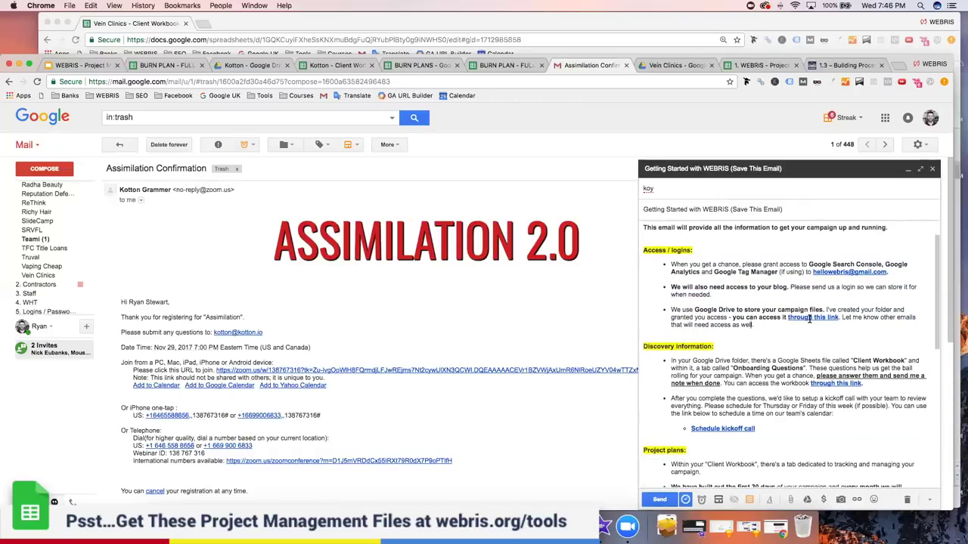
{"action": "left_click", "coordinate": [810, 319]}
{"action": "left_click", "coordinate": [742, 323]}
{"action": "left_click", "coordinate": [840, 318]}
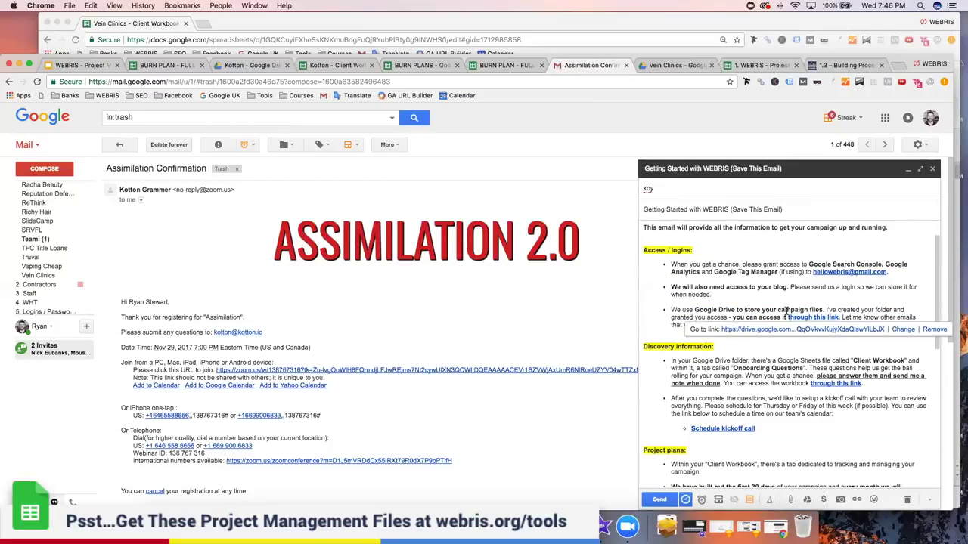
{"action": "scroll", "coordinate": [746, 305], "scroll_direction": "down", "scroll_amount": 1}
{"action": "left_click_drag", "start_coordinate": [672, 341], "coordinate": [862, 364]}
{"action": "left_click", "coordinate": [856, 399]}
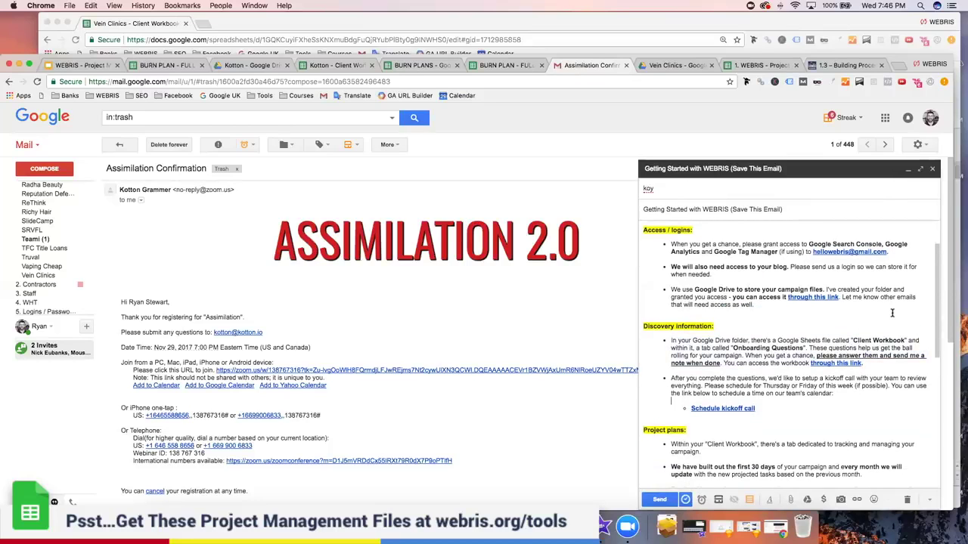
Check the workbook link under Discovery information, open the Schedule kickoff call link to view the Calendly scheduling page, and close that page.
{"action": "left_click", "coordinate": [798, 349]}
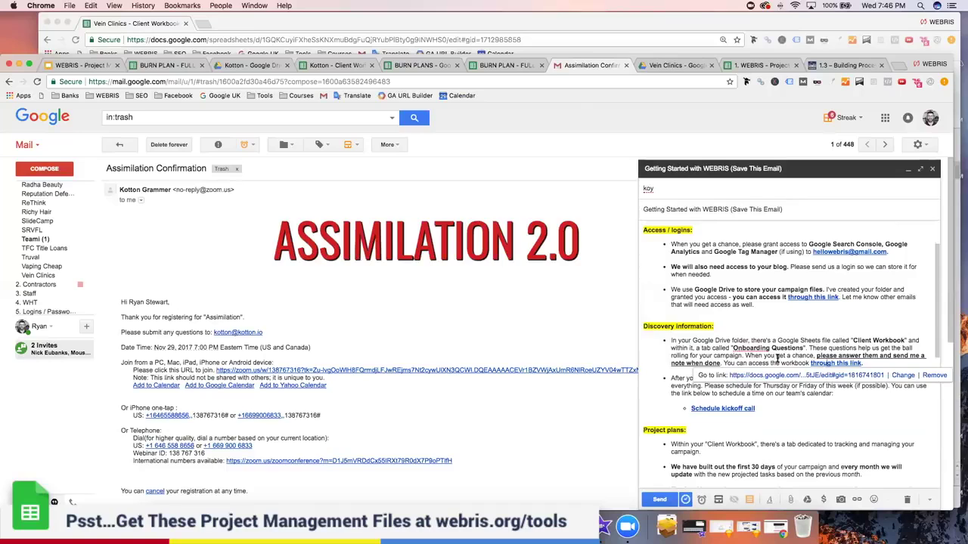
{"action": "scroll", "coordinate": [776, 359], "scroll_direction": "down", "scroll_amount": 1}
{"action": "left_click", "coordinate": [745, 380]}
{"action": "left_click", "coordinate": [765, 393]}
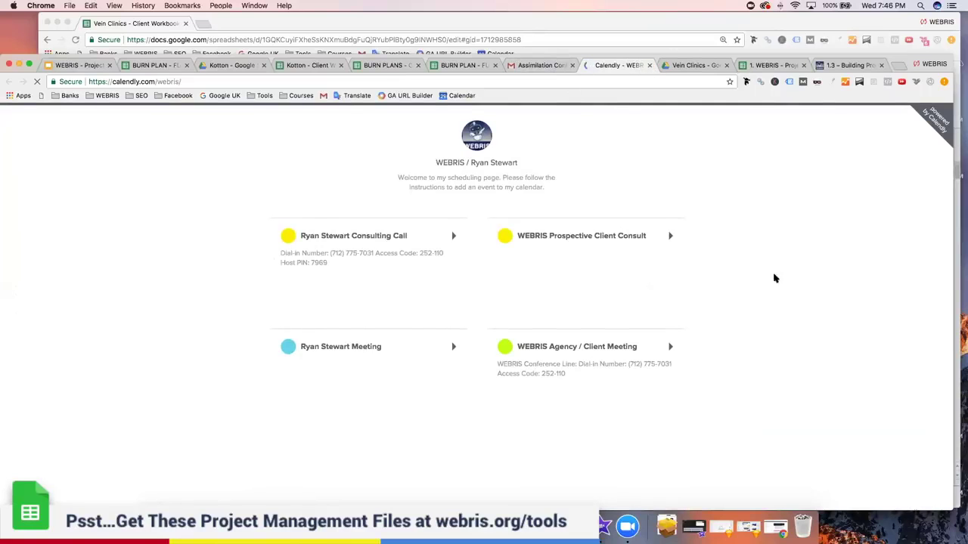
{"action": "key", "text": "super+w"}
Review the Project plans section, the Team members contact list and the closing signature of the getting-started e-mail.
{"action": "scroll", "coordinate": [784, 332], "scroll_direction": "down", "scroll_amount": 3}
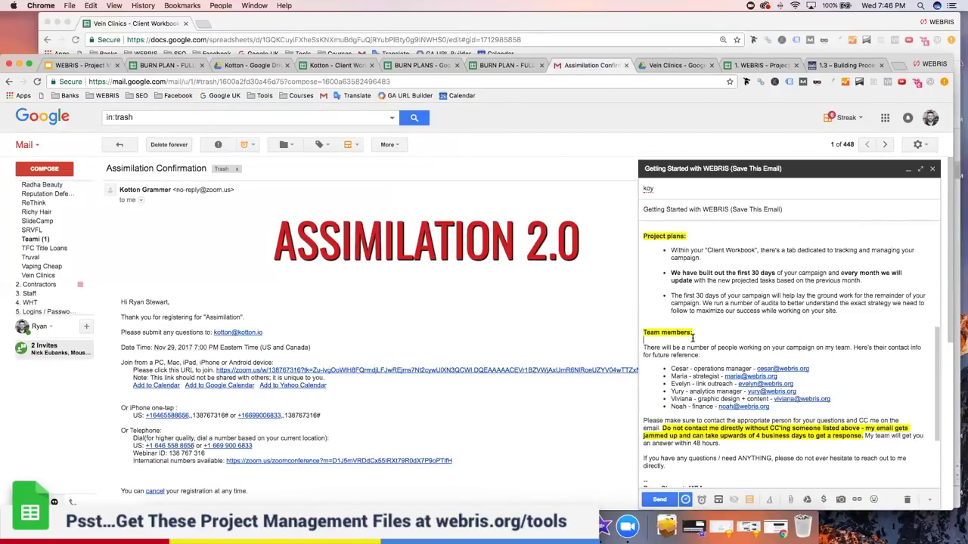
{"action": "left_click_drag", "start_coordinate": [748, 251], "coordinate": [680, 255]}
{"action": "left_click", "coordinate": [843, 311]}
{"action": "left_click", "coordinate": [695, 263]}
{"action": "triple_click", "coordinate": [793, 403]}
{"action": "left_click", "coordinate": [796, 407]}
{"action": "left_click_drag", "start_coordinate": [741, 404], "coordinate": [666, 371]}
{"action": "left_click", "coordinate": [685, 375]}
{"action": "scroll", "coordinate": [678, 459], "scroll_direction": "down", "scroll_amount": 1}
{"action": "scroll", "coordinate": [678, 459], "scroll_direction": "down", "scroll_amount": 3}
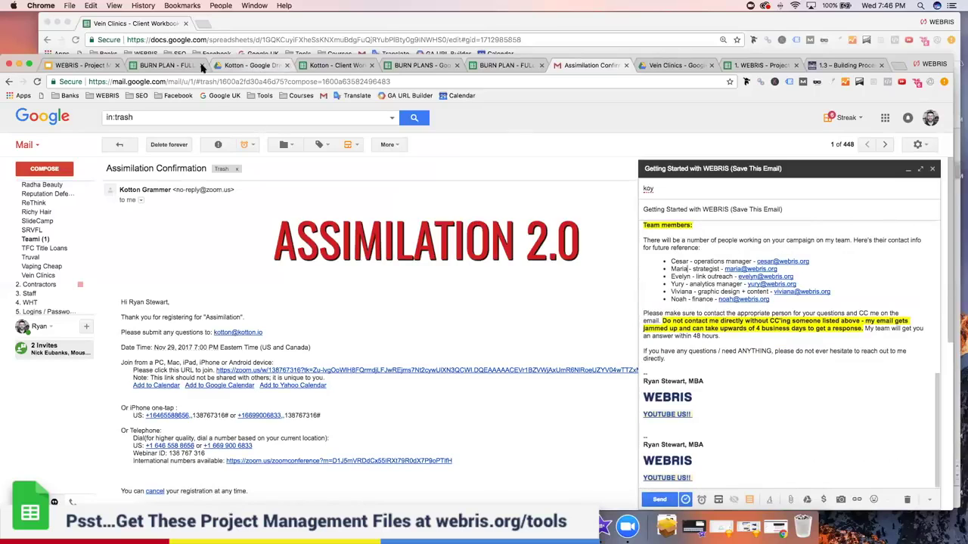
Close the new client's workbook and the BURN PLANS spreadsheet, and present the WEBRIS project management slides full screen.
{"action": "left_click", "coordinate": [336, 65]}
{"action": "left_click", "coordinate": [186, 263]}
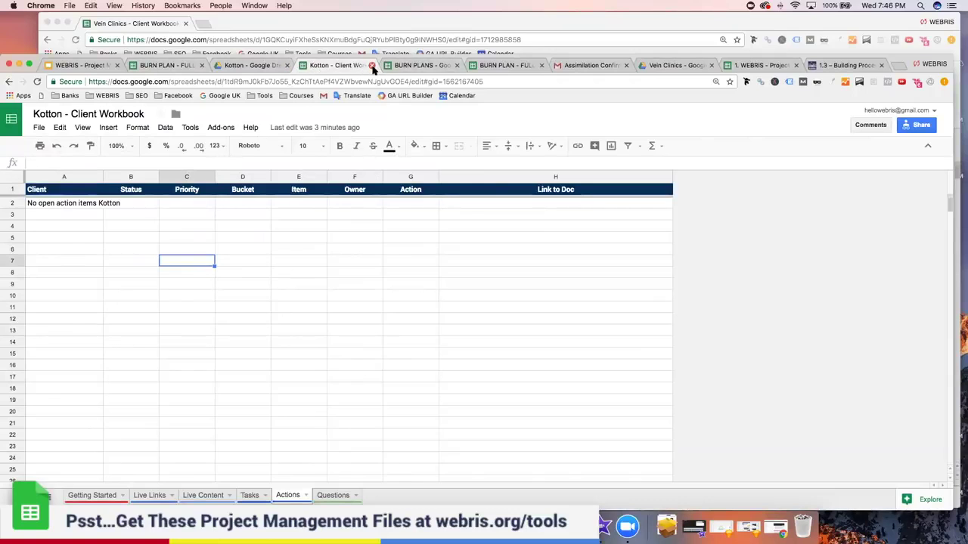
{"action": "left_click", "coordinate": [372, 66]}
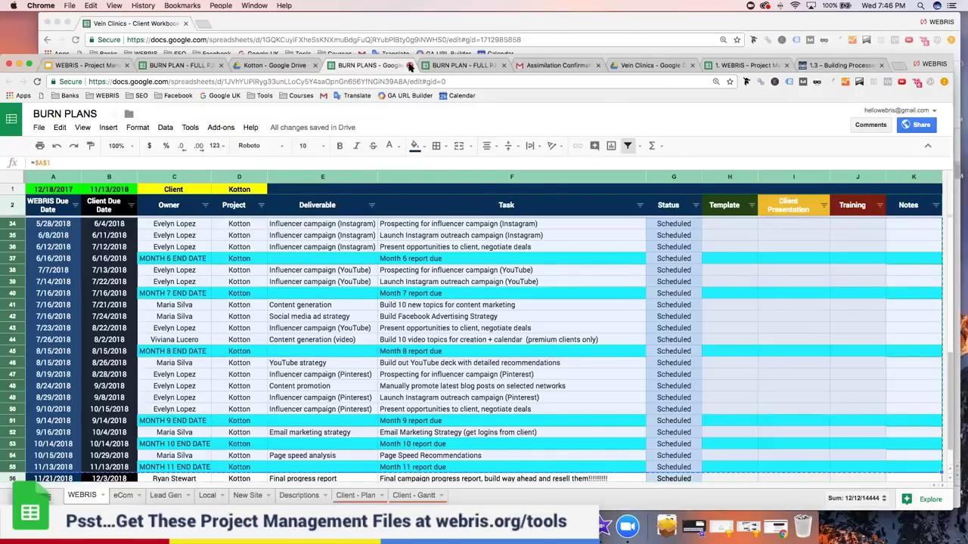
{"action": "key", "text": "super+w"}
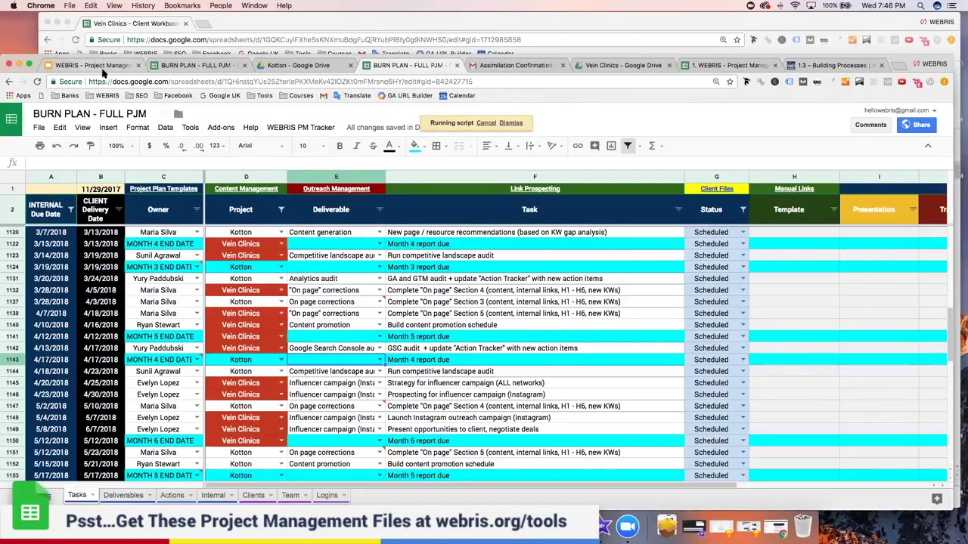
{"action": "left_click", "coordinate": [103, 66]}
{"action": "left_click", "coordinate": [818, 103]}
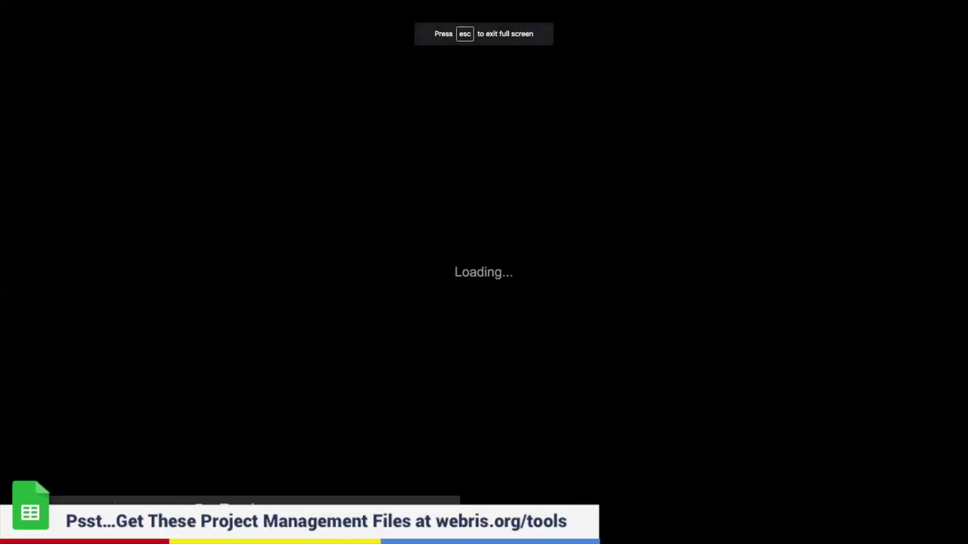